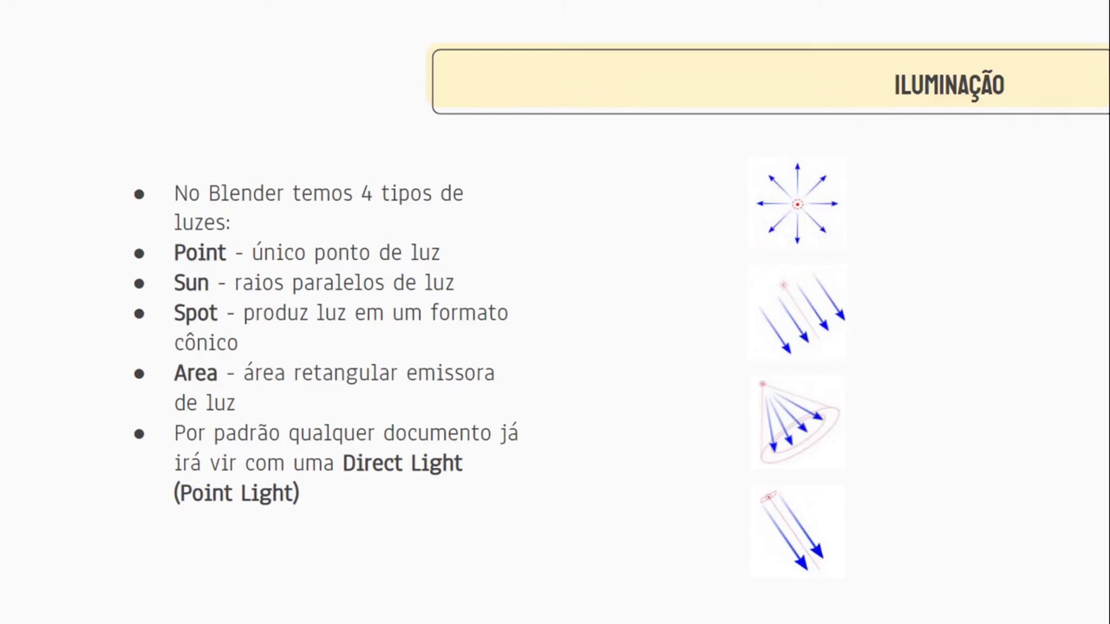
- Advance the slideshow past the four-light-types slide to the slide with two Suzanne renders
key(Right)
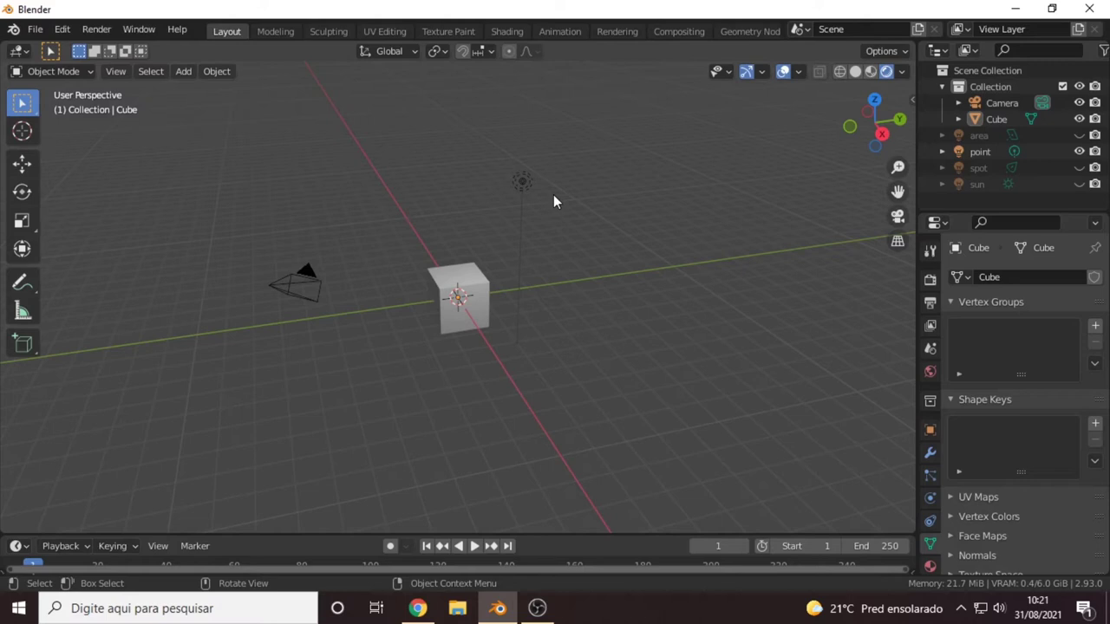
middle_drag(578, 230, 602, 227)
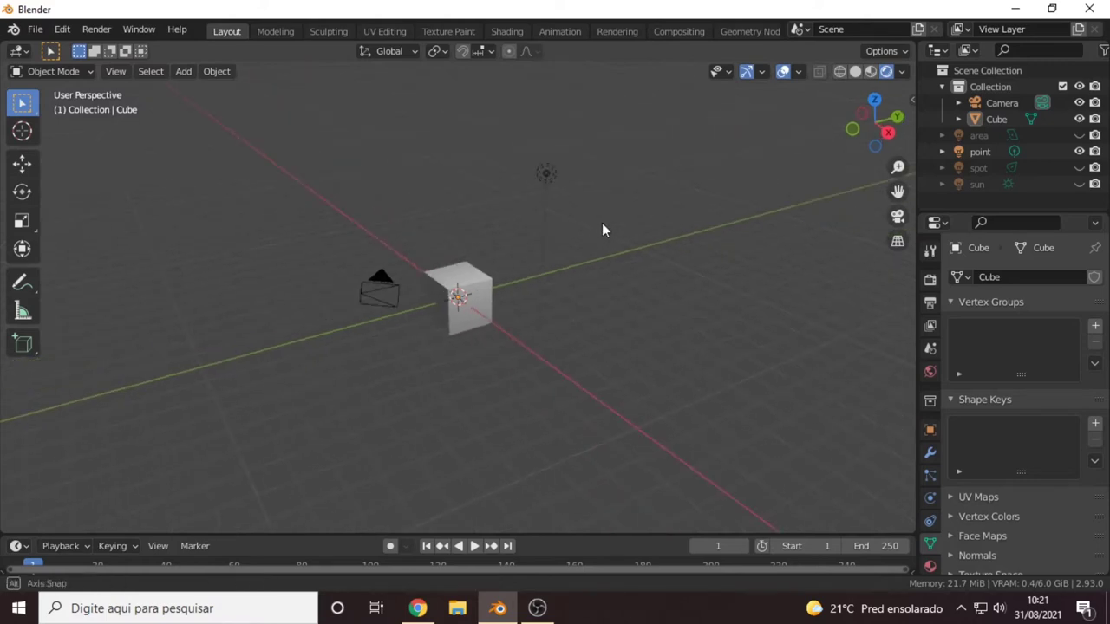
click(552, 173)
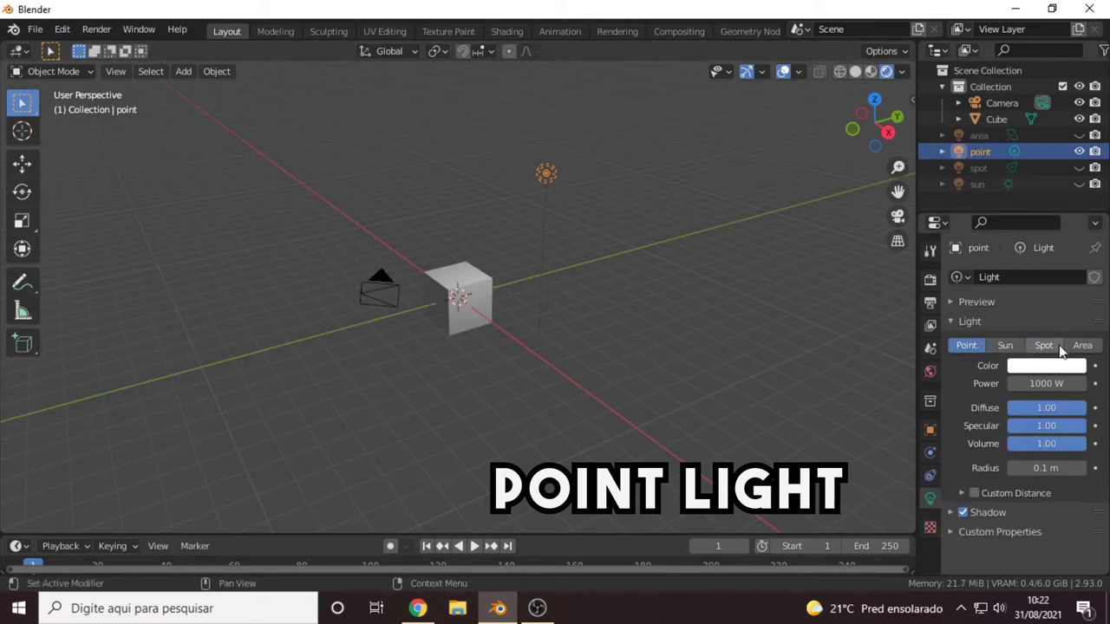
click(1007, 347)
click(1043, 346)
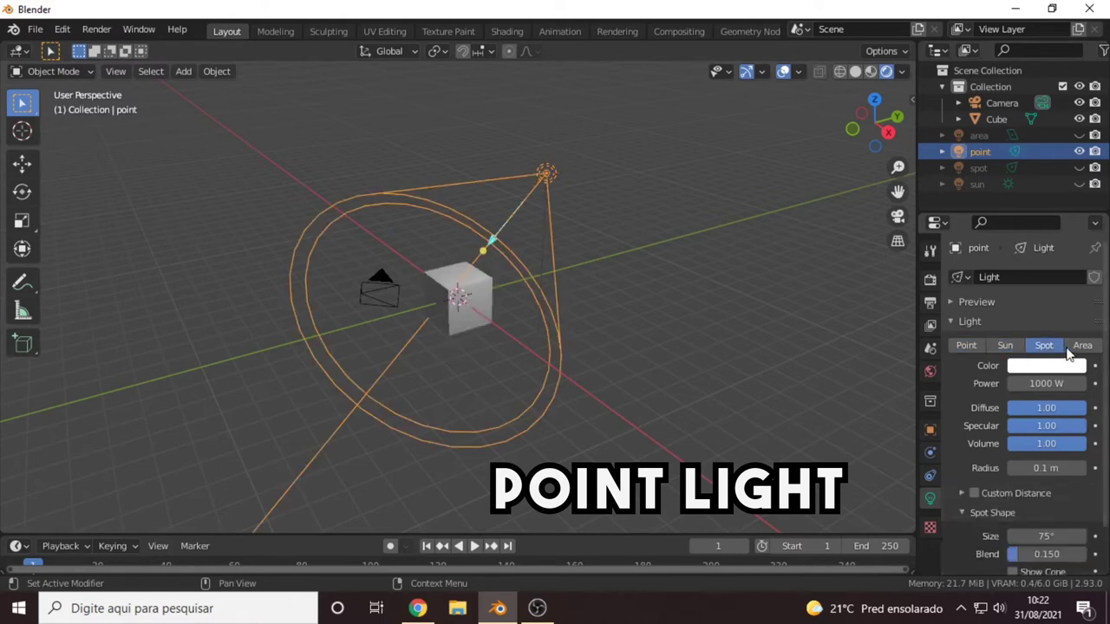
click(1082, 346)
click(967, 346)
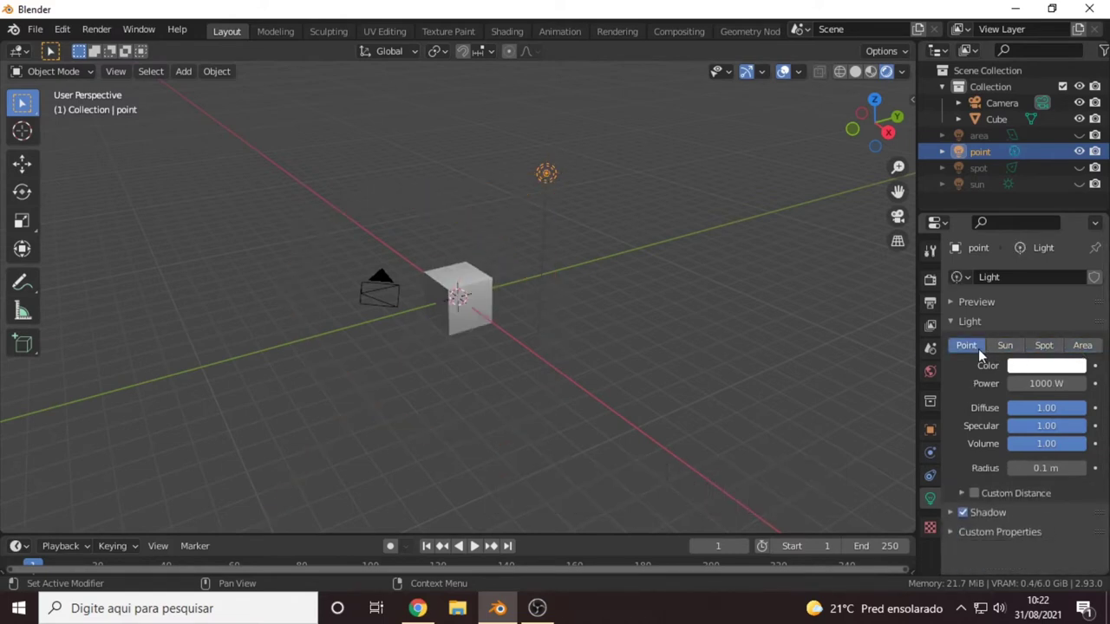
click(1007, 346)
click(1043, 346)
click(1081, 346)
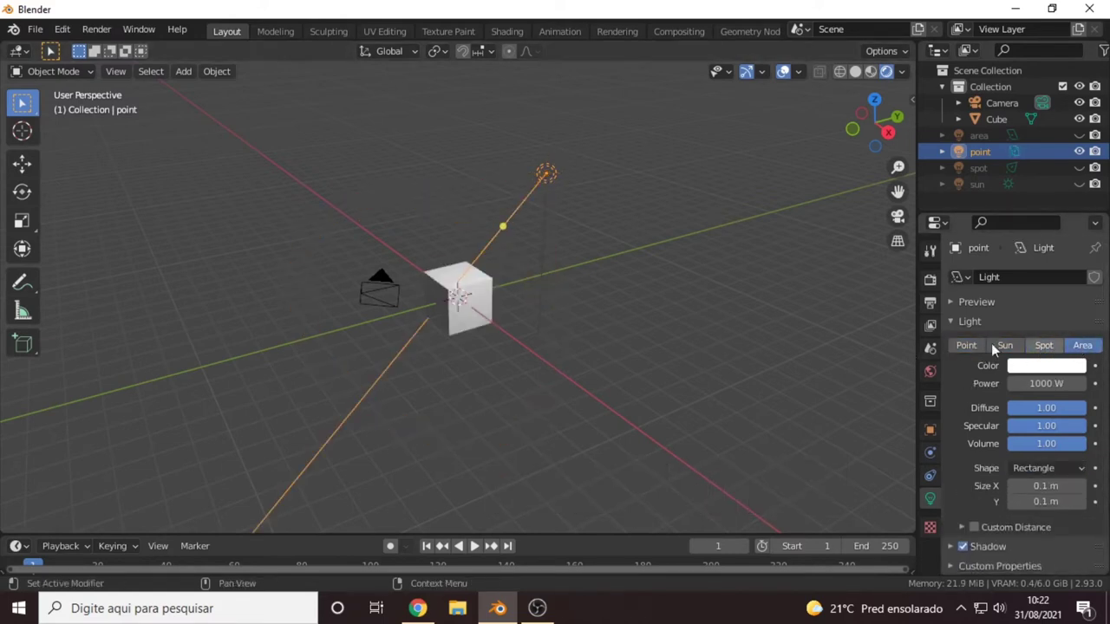
click(966, 346)
click(688, 243)
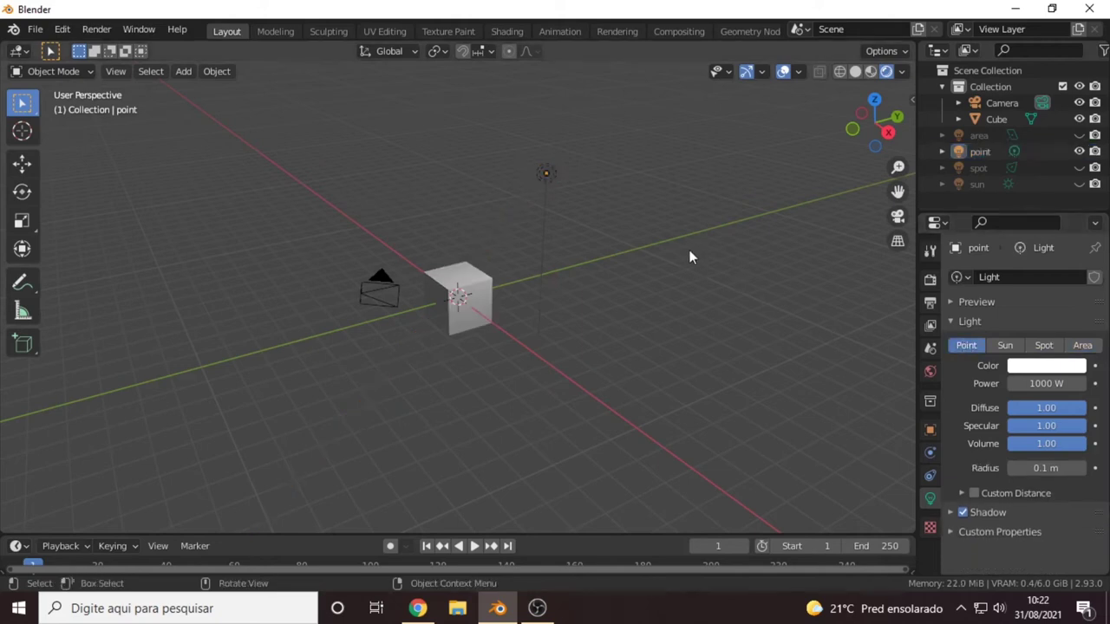
middle_drag(690, 257, 664, 244)
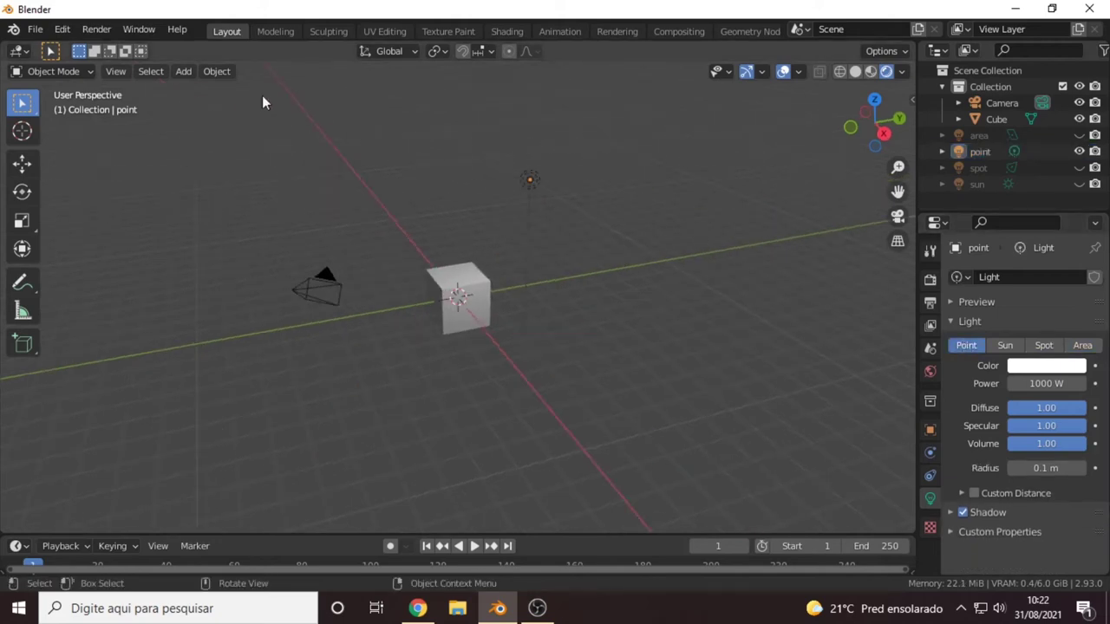
- Select the point light and switch the viewport to Rendered shading to see the lit cube
click(185, 72)
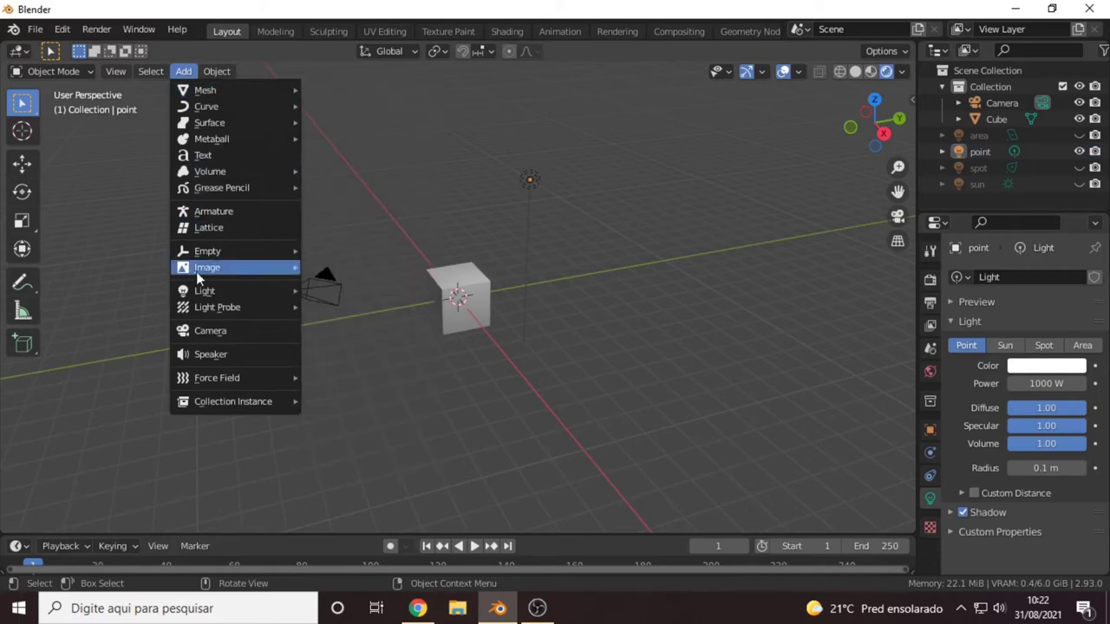
mouse_move(205, 290)
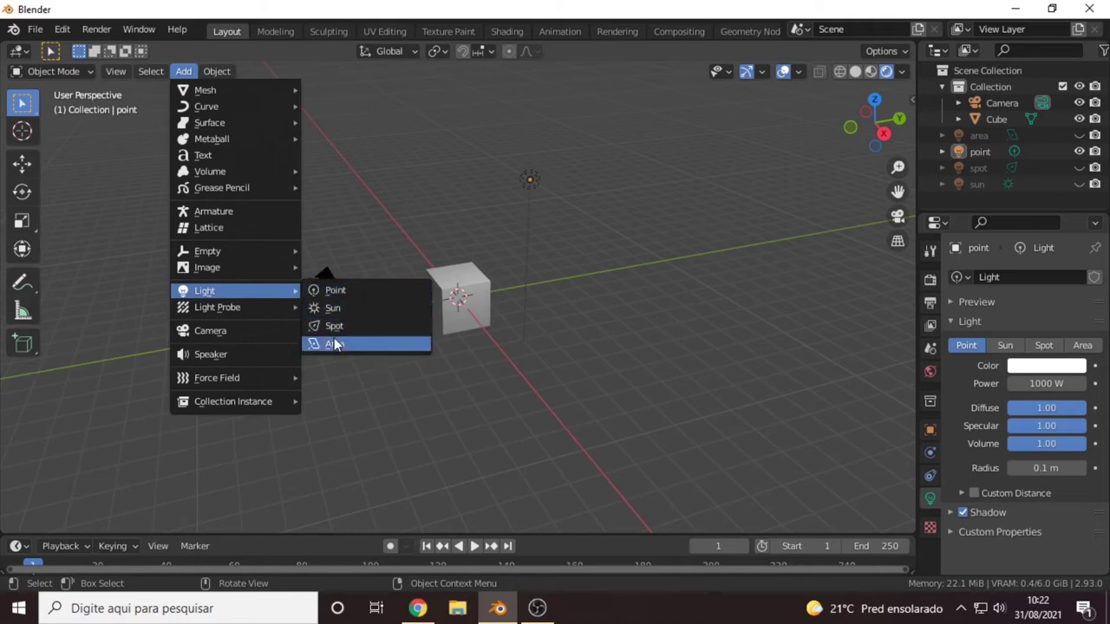
click(529, 182)
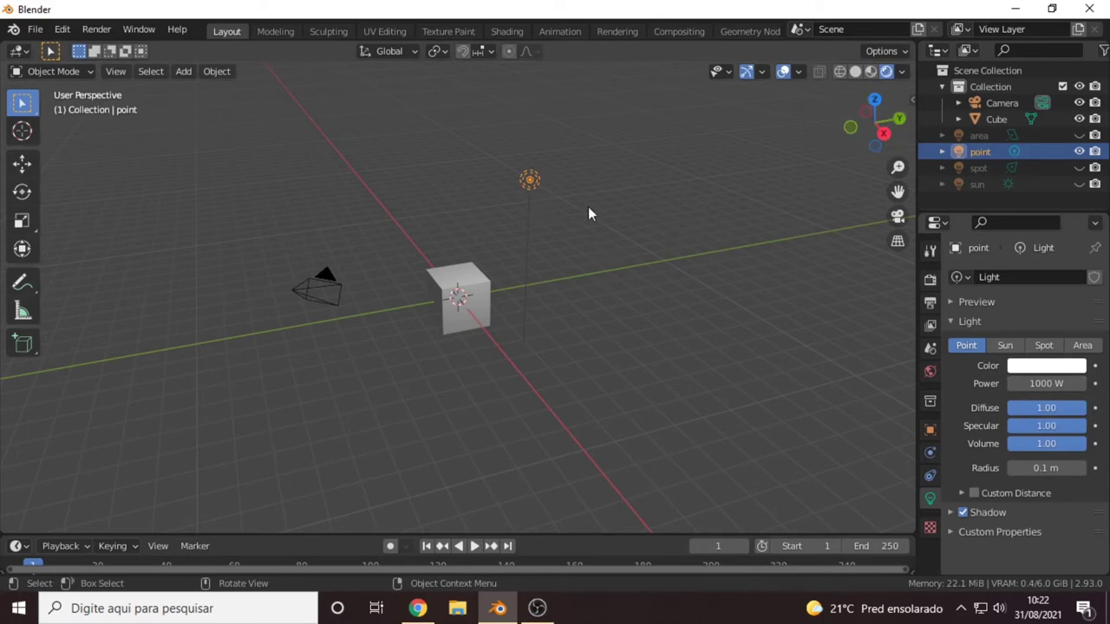
mouse_move(588, 206)
middle_down()
mouse_move(632, 204)
mouse_move(641, 172)
middle_up()
click(885, 71)
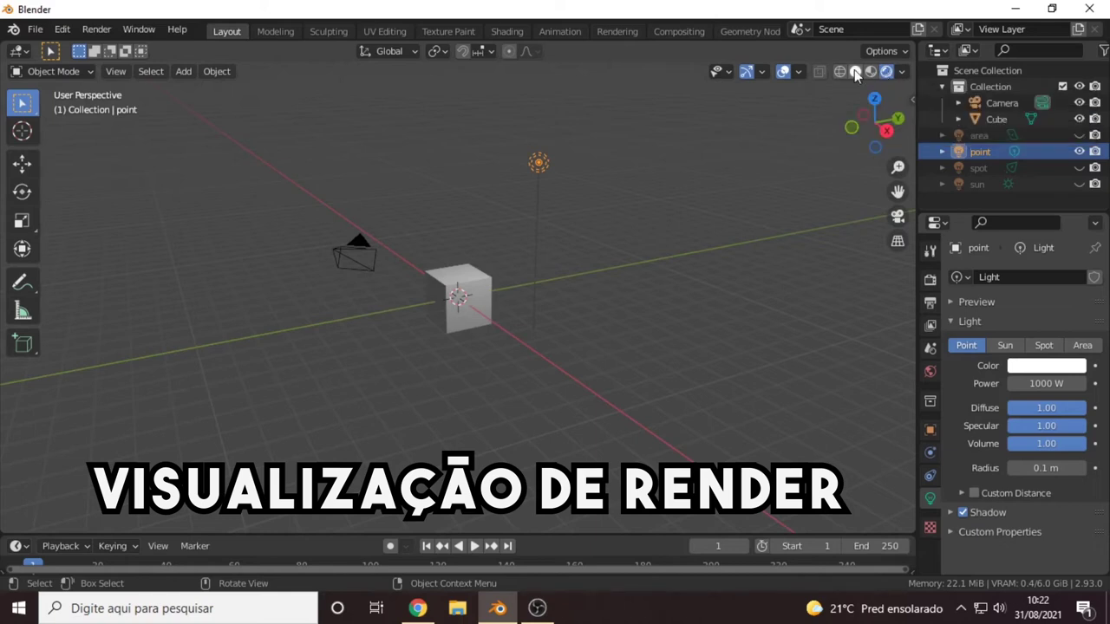
click(854, 71)
click(840, 71)
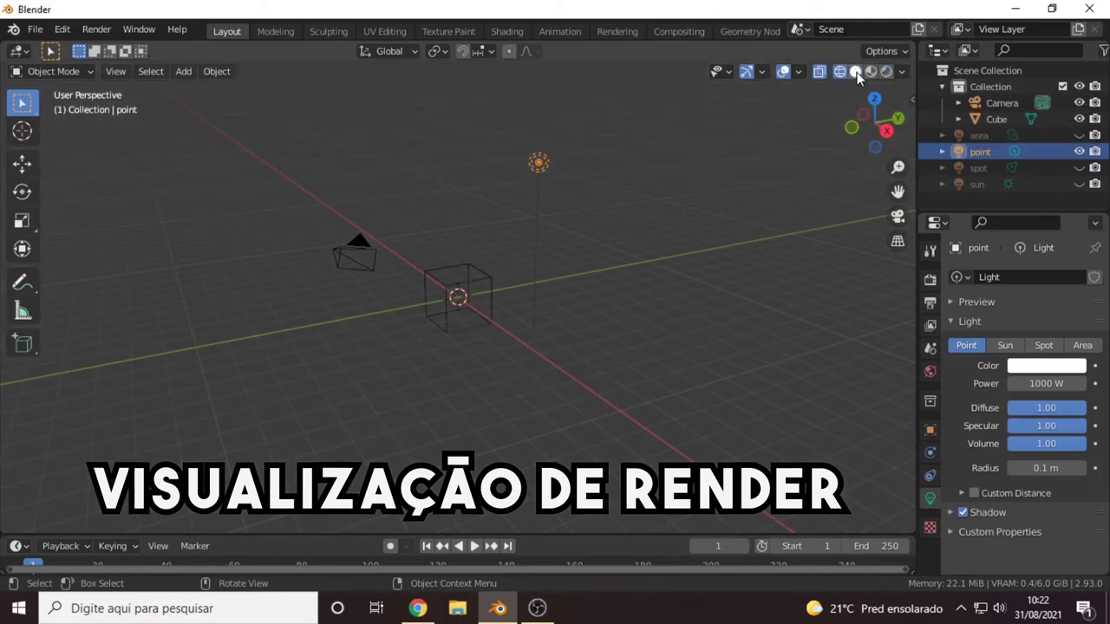
click(854, 72)
click(841, 71)
click(855, 71)
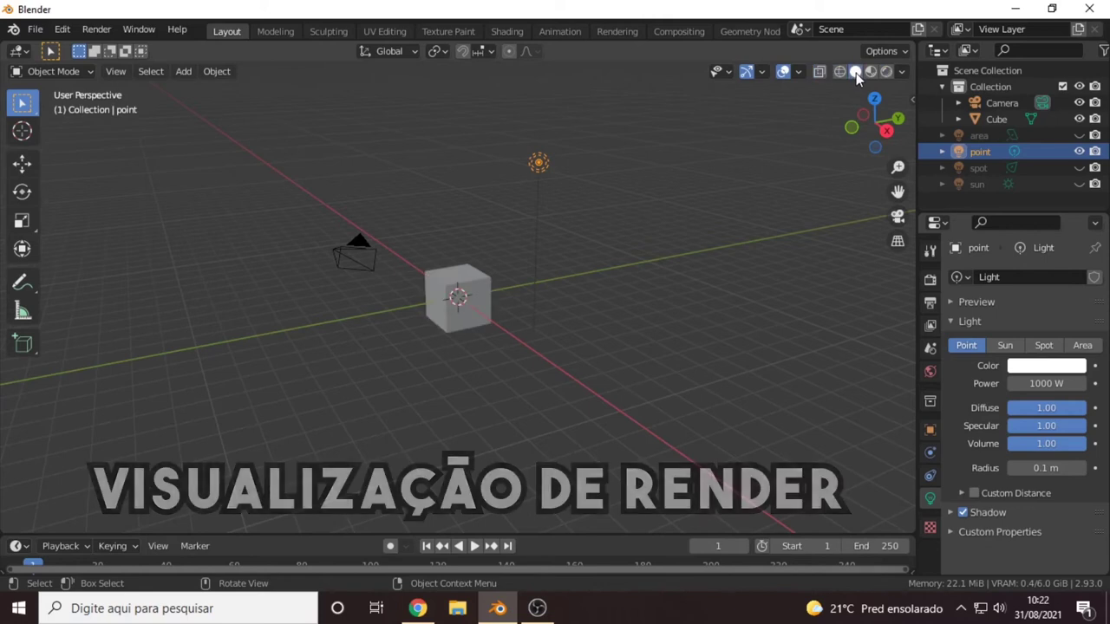
click(870, 71)
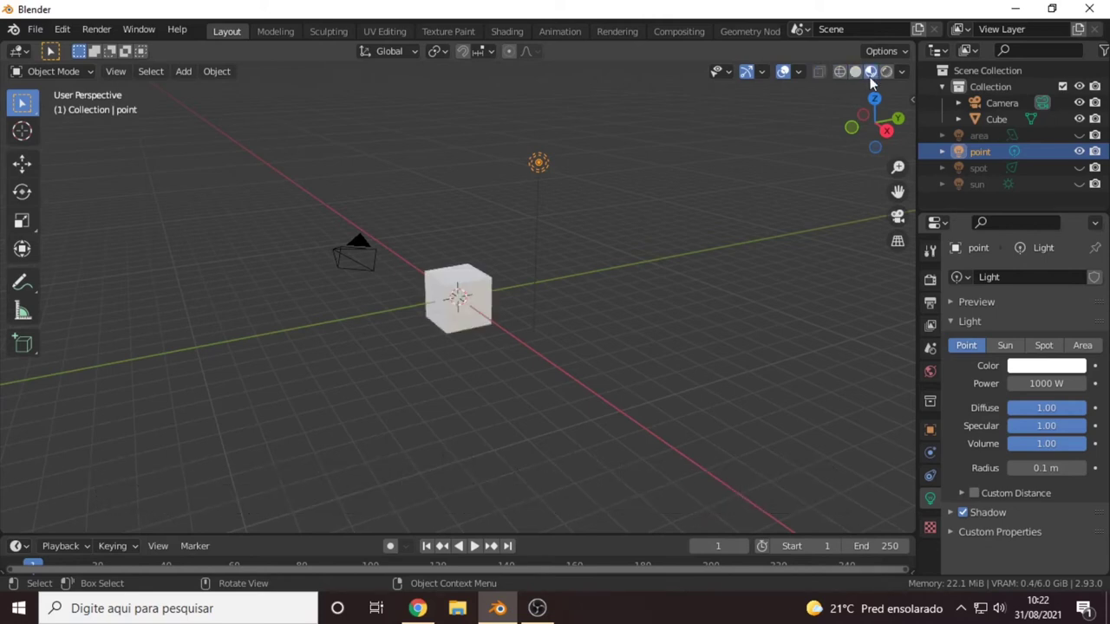
click(885, 73)
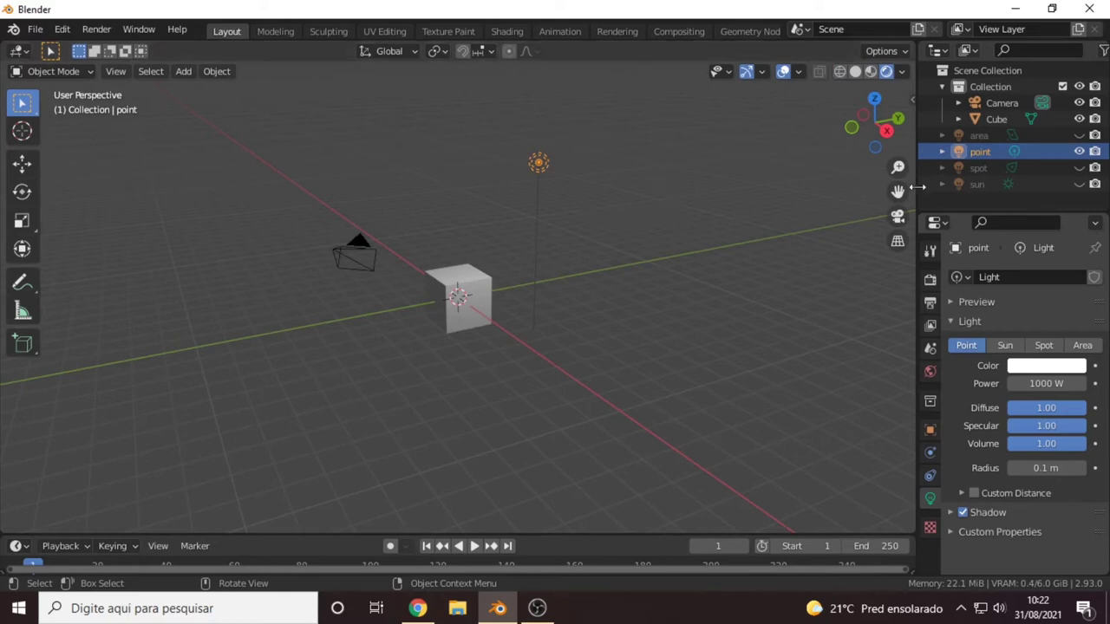
mouse_move(624, 204)
middle_down()
mouse_move(588, 223)
mouse_move(555, 195)
middle_up()
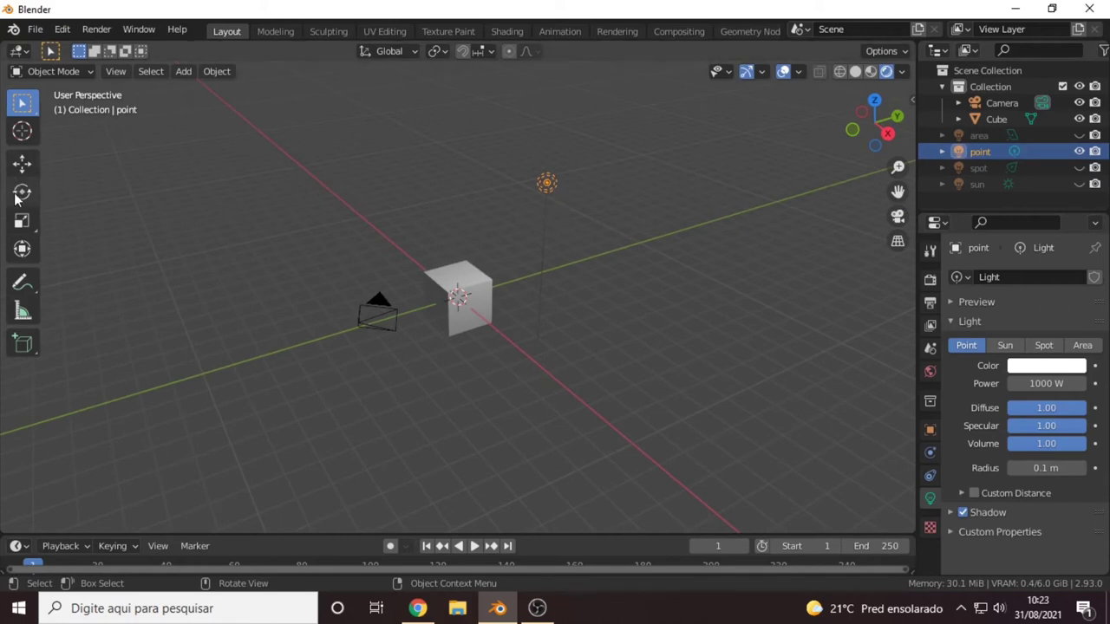
- Drag the point light along its Z and Y axes with the Move tool to sit left of the cube, above the camera
click(21, 165)
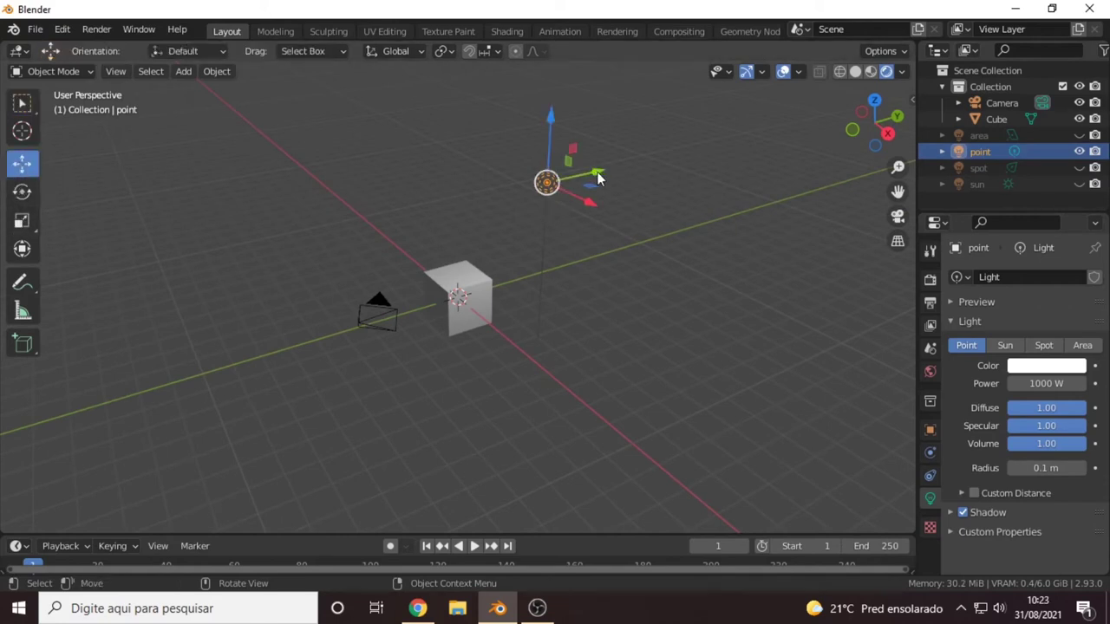
drag(550, 127, 550, 67)
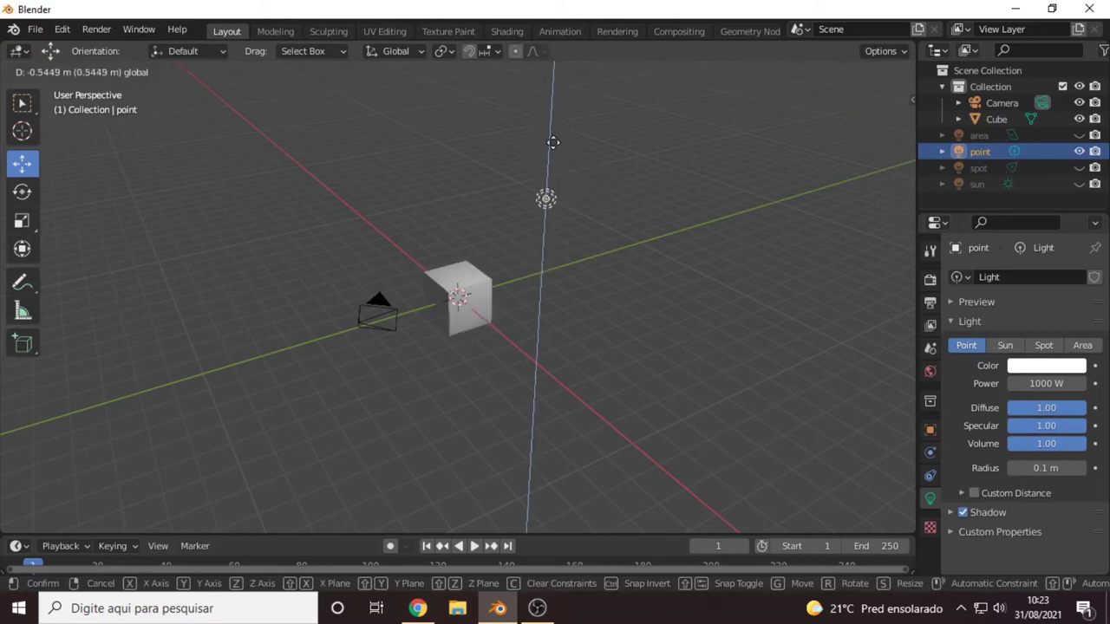
drag(550, 67, 555, 243)
click(561, 251)
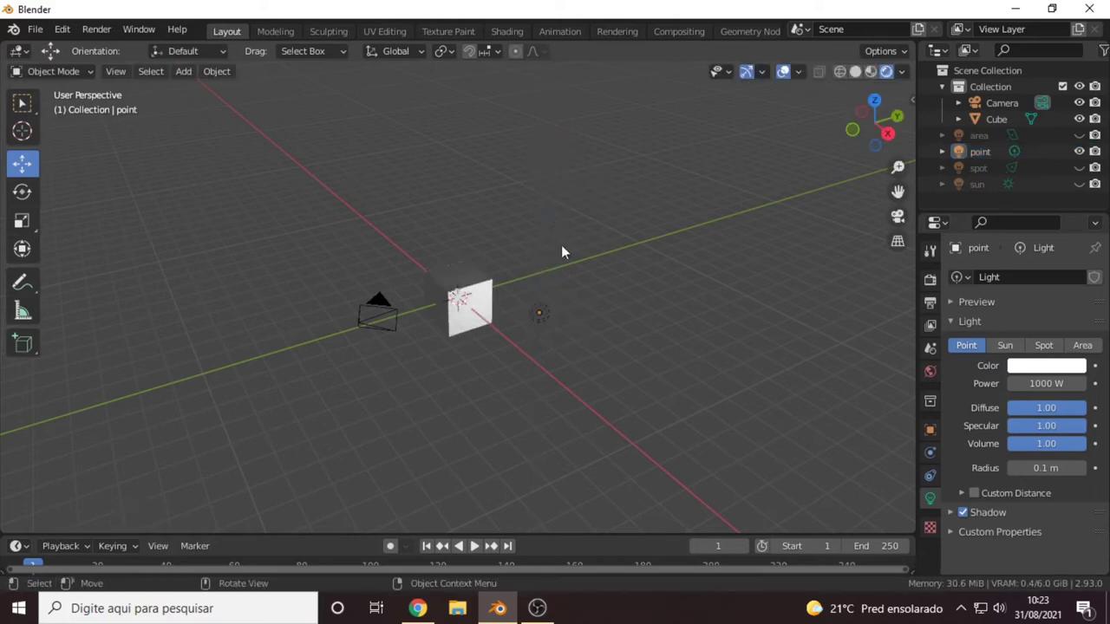
click(538, 313)
drag(586, 298, 426, 354)
click(375, 345)
click(385, 365)
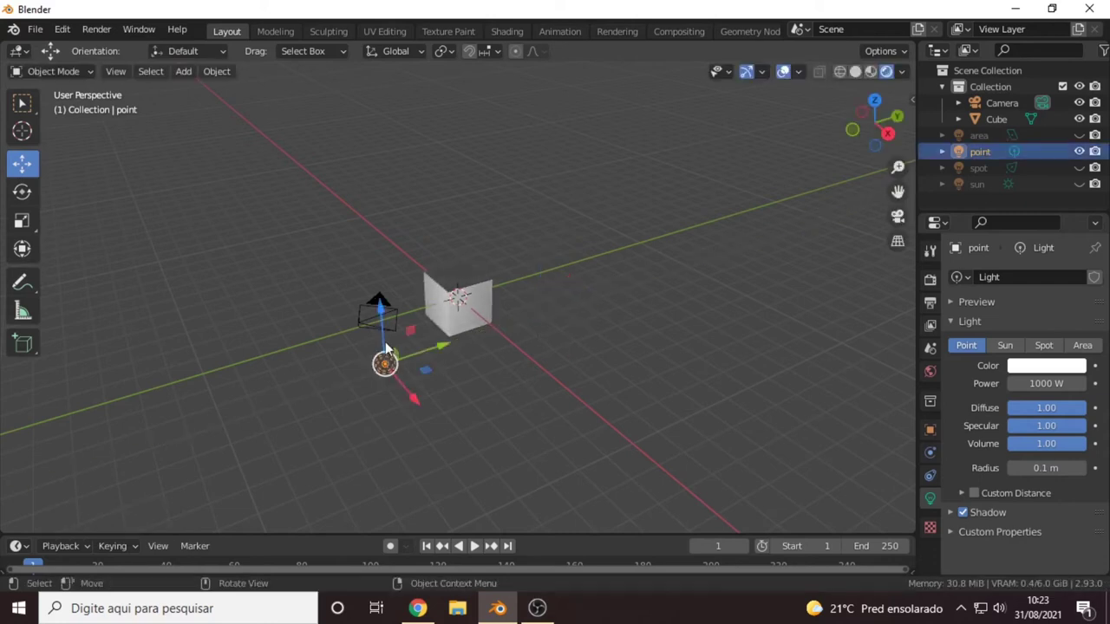
mouse_move(383, 333)
mouse_down()
mouse_move(366, 188)
mouse_move(410, 244)
mouse_up()
click(411, 244)
click(373, 256)
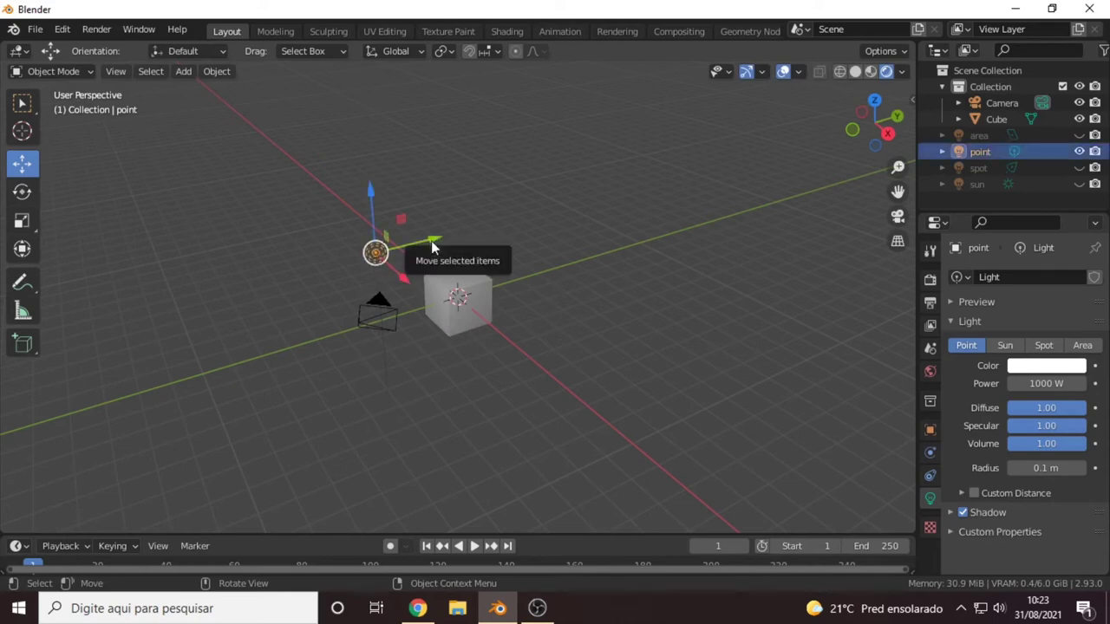
mouse_move(437, 247)
mouse_down()
mouse_move(558, 225)
mouse_move(442, 258)
mouse_up()
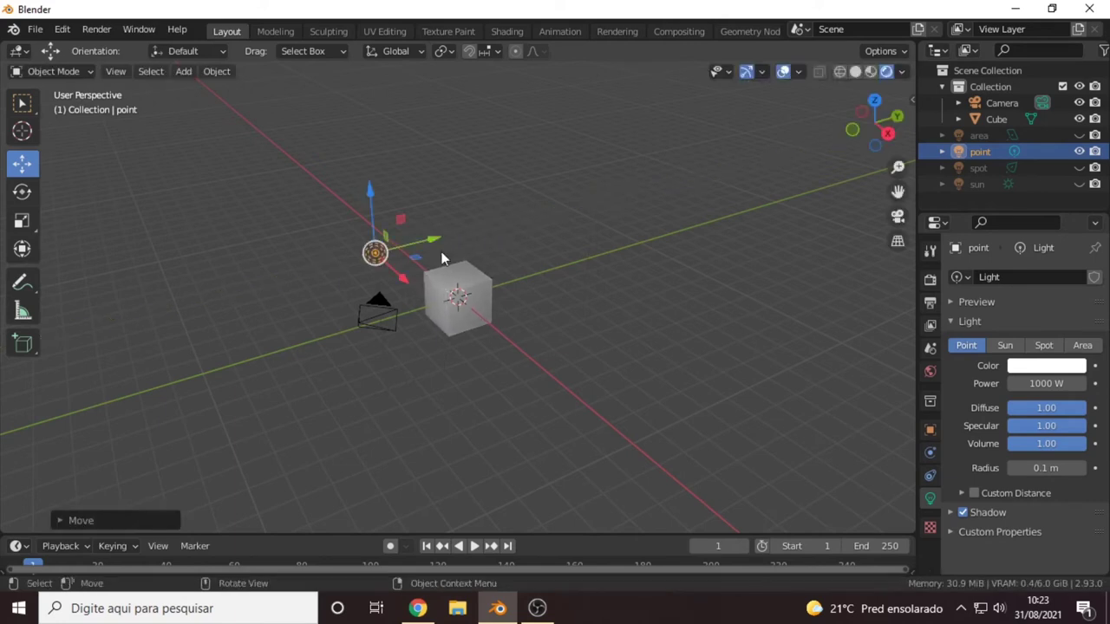
- Delete the default cube from the scene
click(536, 250)
click(462, 280)
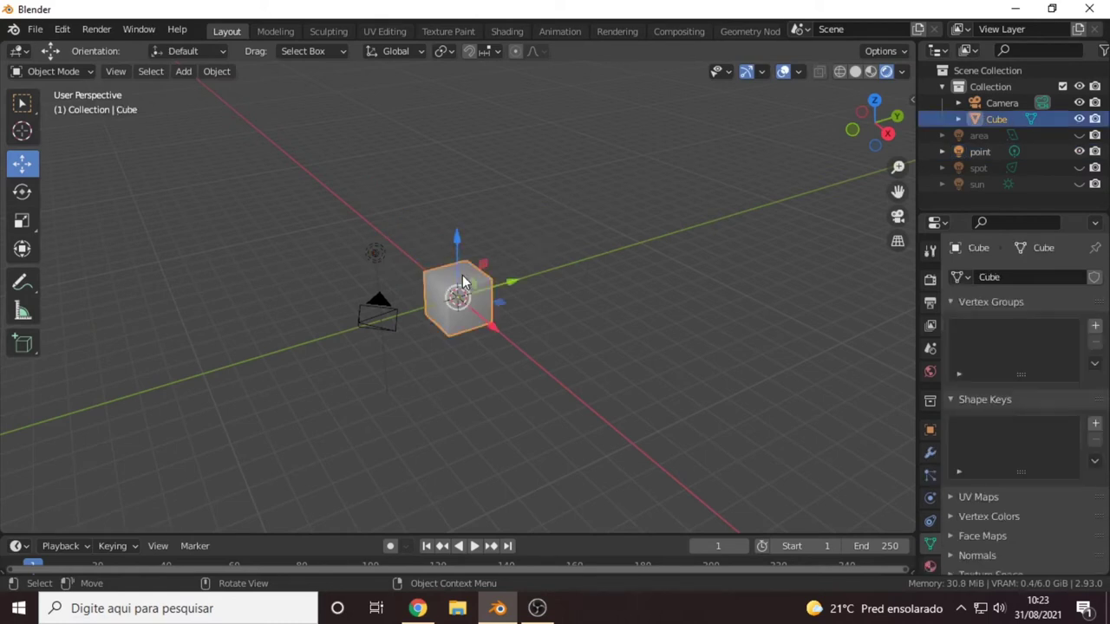
key(x)
click(461, 276)
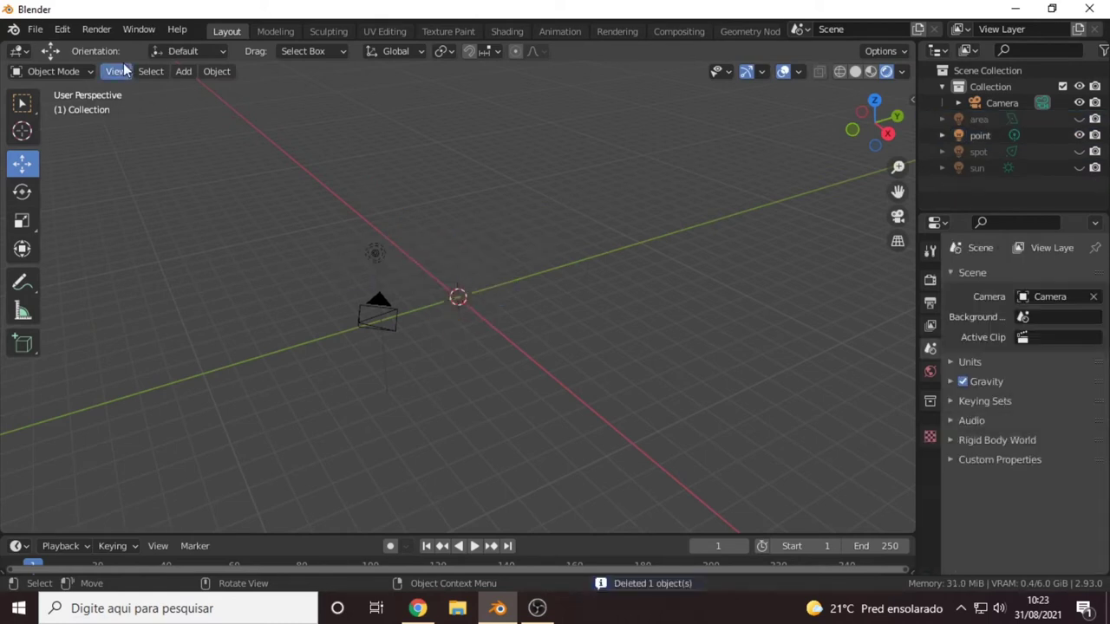
- Add a Monkey mesh and view Suzanne straight from the front
click(189, 70)
click(339, 242)
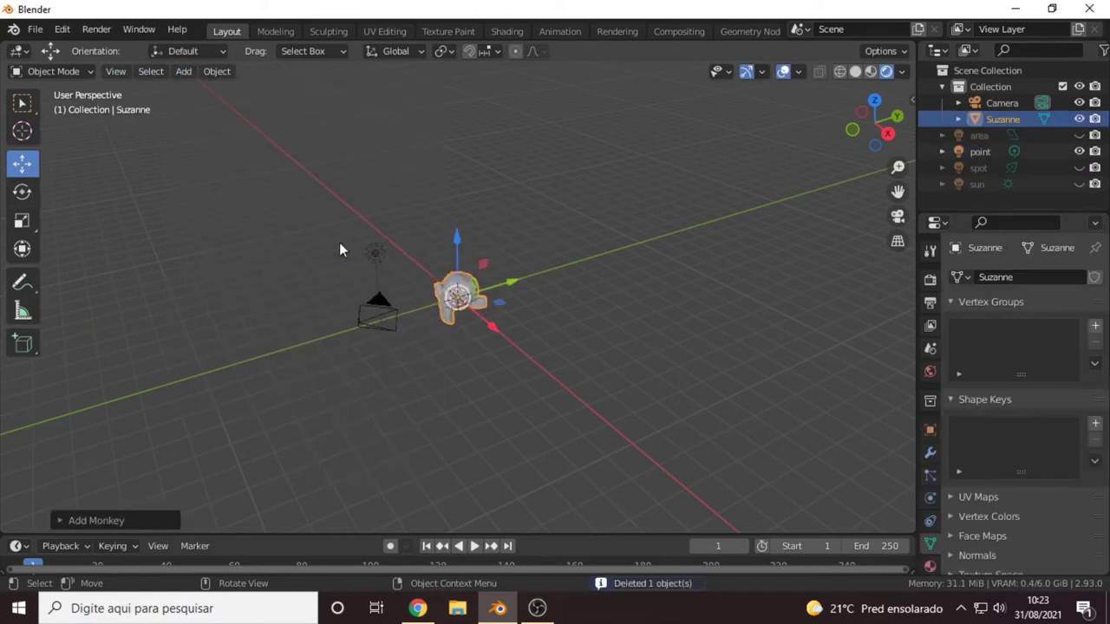
mouse_move(487, 331)
middle_down()
mouse_move(483, 344)
mouse_move(481, 328)
mouse_move(464, 346)
mouse_move(511, 355)
mouse_move(587, 319)
mouse_move(549, 338)
middle_up()
scroll(481, 328, up, 3)
click(551, 354)
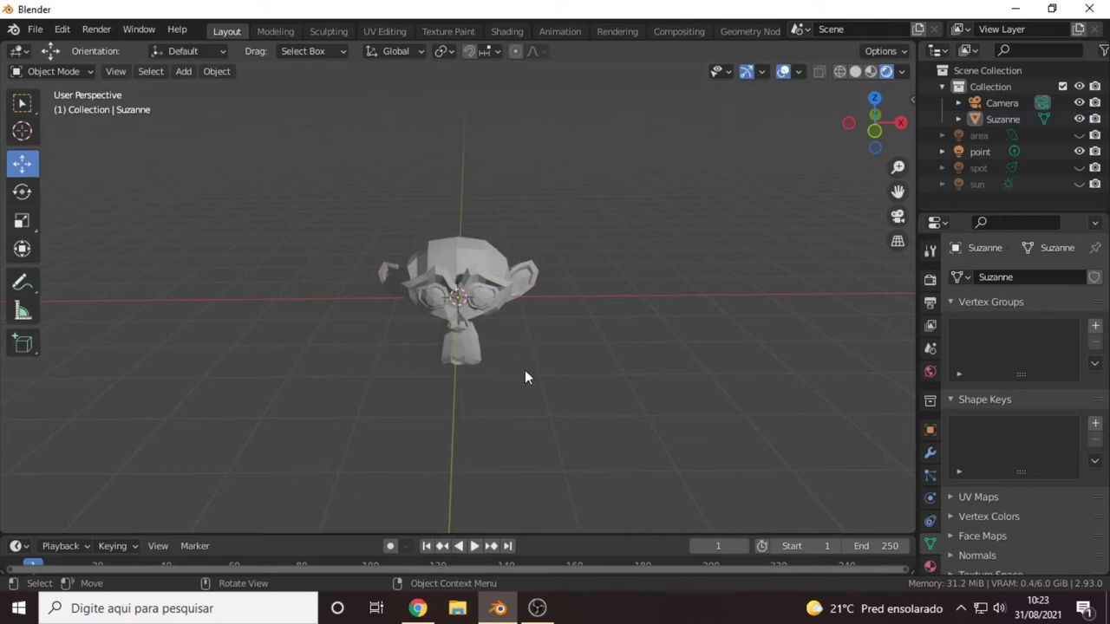
- Lower the point light along Z and slide it left along X in front of Suzanne
mouse_move(525, 377)
middle_down()
mouse_move(461, 370)
mouse_move(313, 185)
middle_up()
scroll(443, 364, down, 2)
scroll(443, 361, down, 2)
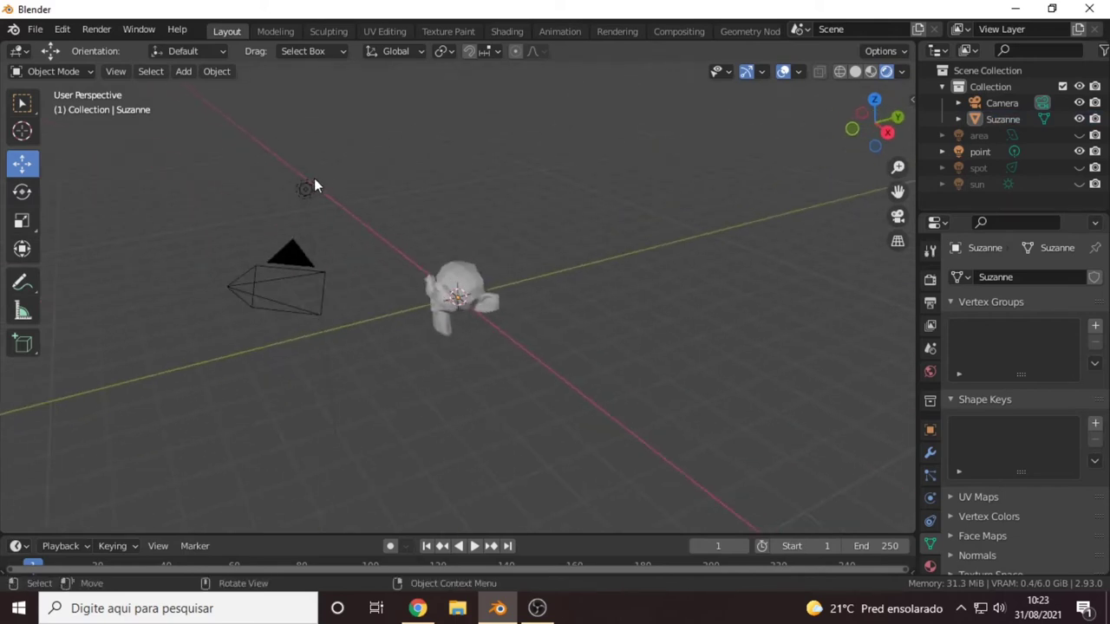
click(306, 189)
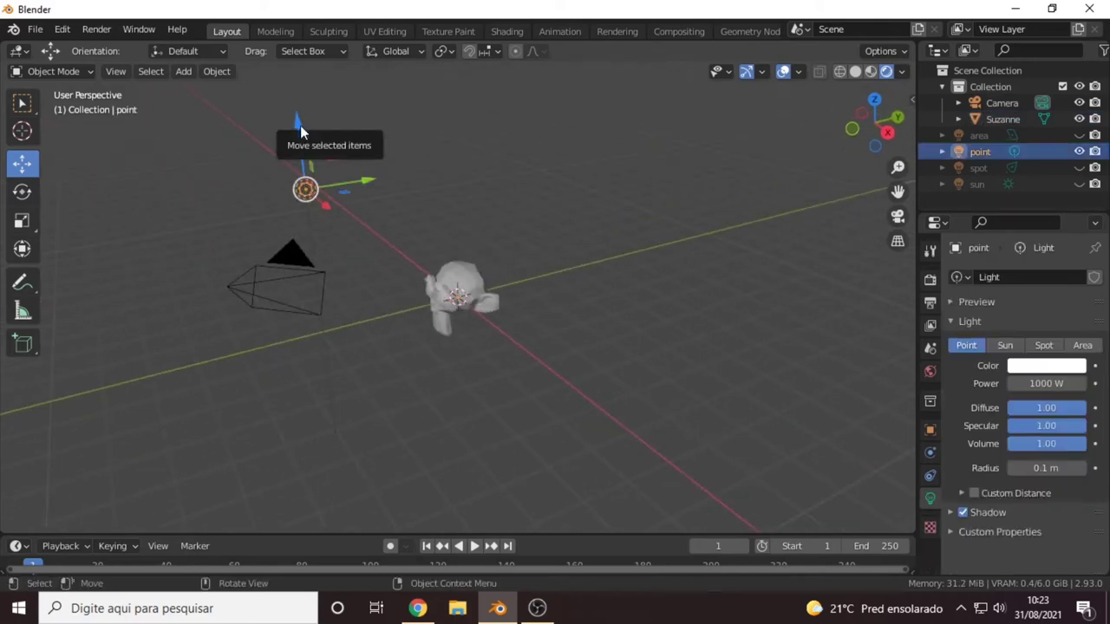
drag(300, 125, 317, 272)
mouse_move(318, 272)
middle_down()
mouse_move(507, 396)
mouse_move(631, 326)
middle_up()
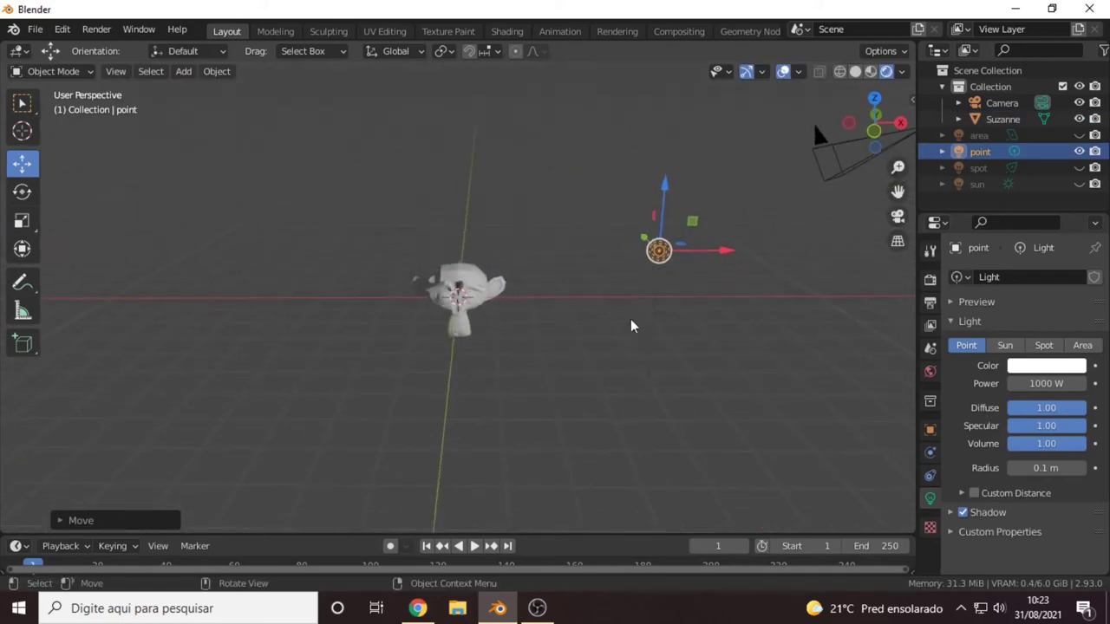
drag(734, 253, 469, 286)
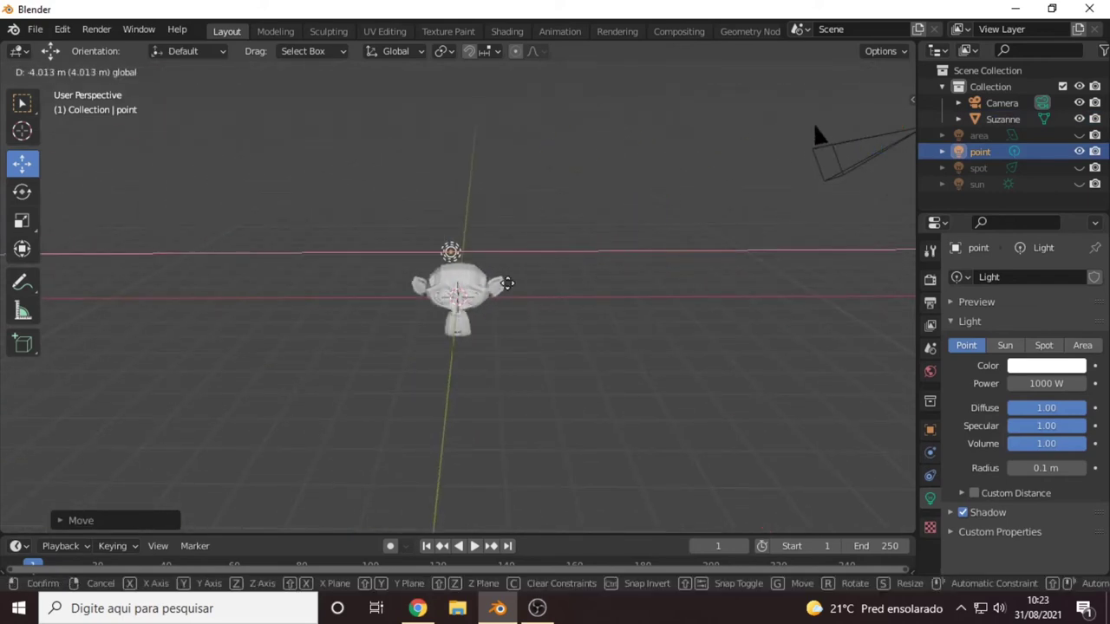
click(469, 286)
key(g)
key(z)
click(544, 288)
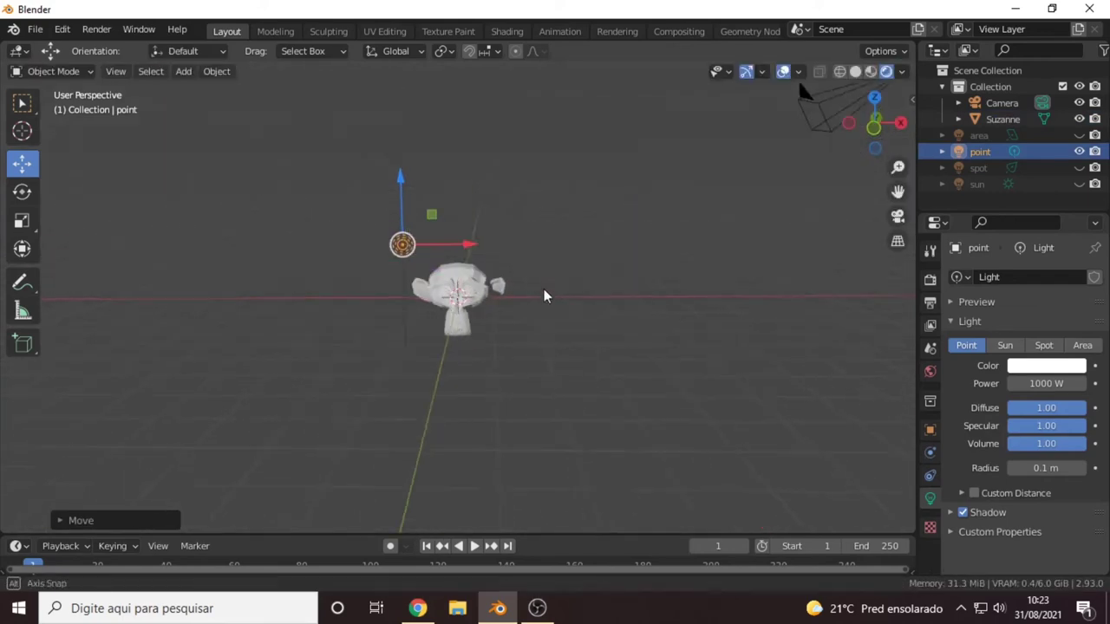
- Lower the point light further and try a free placement down-left of Suzanne, then undo it
scroll(500, 318, up, 2)
middle_drag(500, 319, 465, 280)
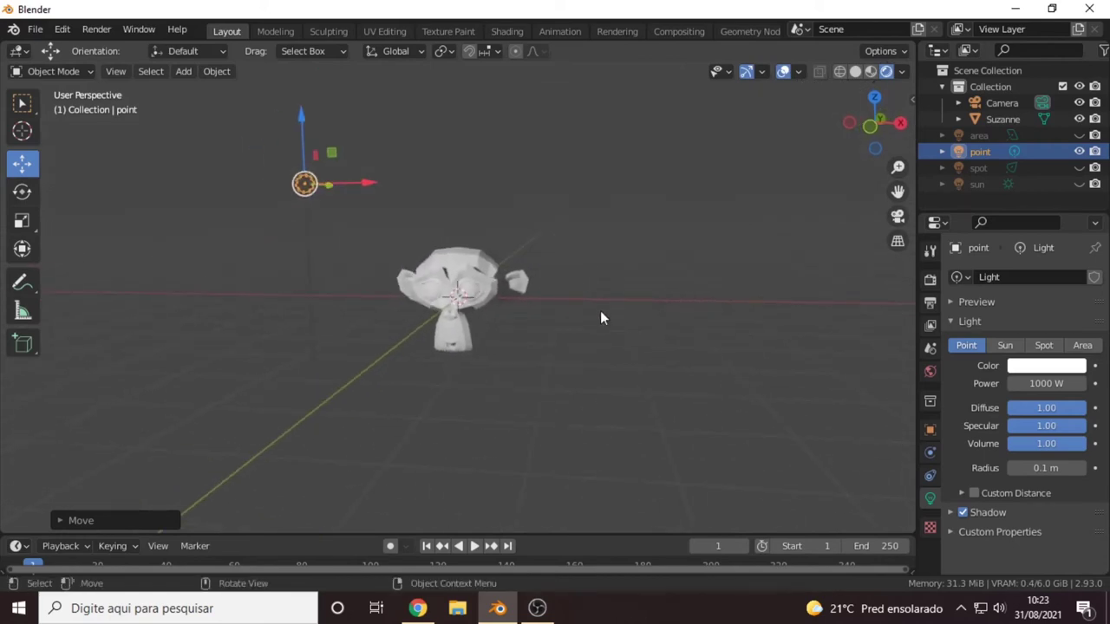
mouse_move(600, 318)
middle_down()
mouse_move(419, 310)
mouse_move(518, 368)
mouse_move(560, 364)
mouse_move(596, 169)
middle_up()
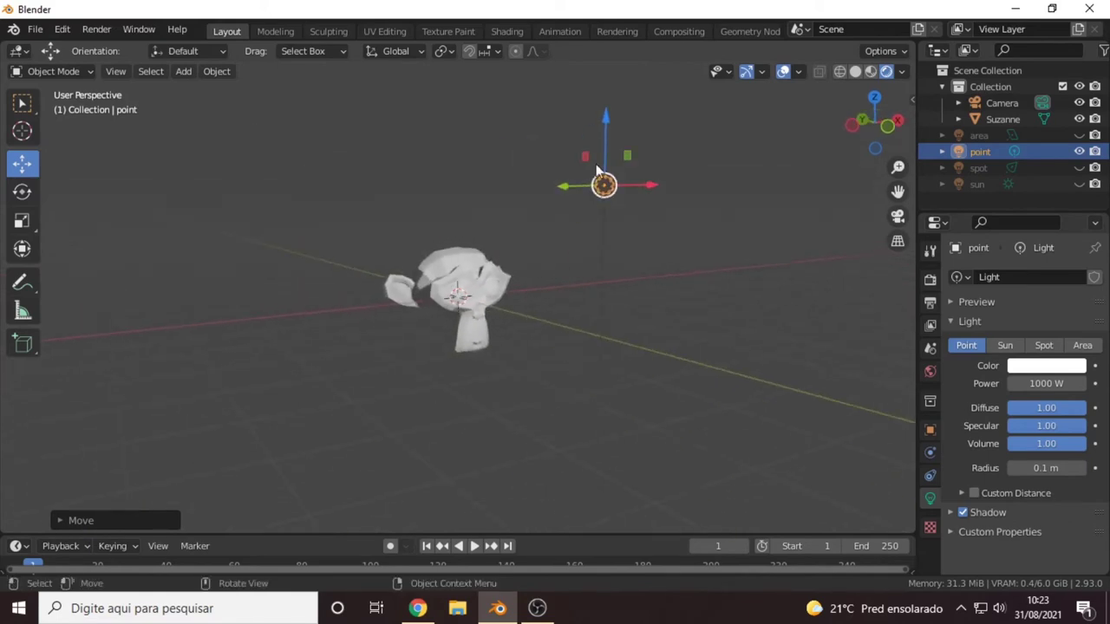
drag(607, 127, 611, 282)
middle_drag(682, 377, 595, 365)
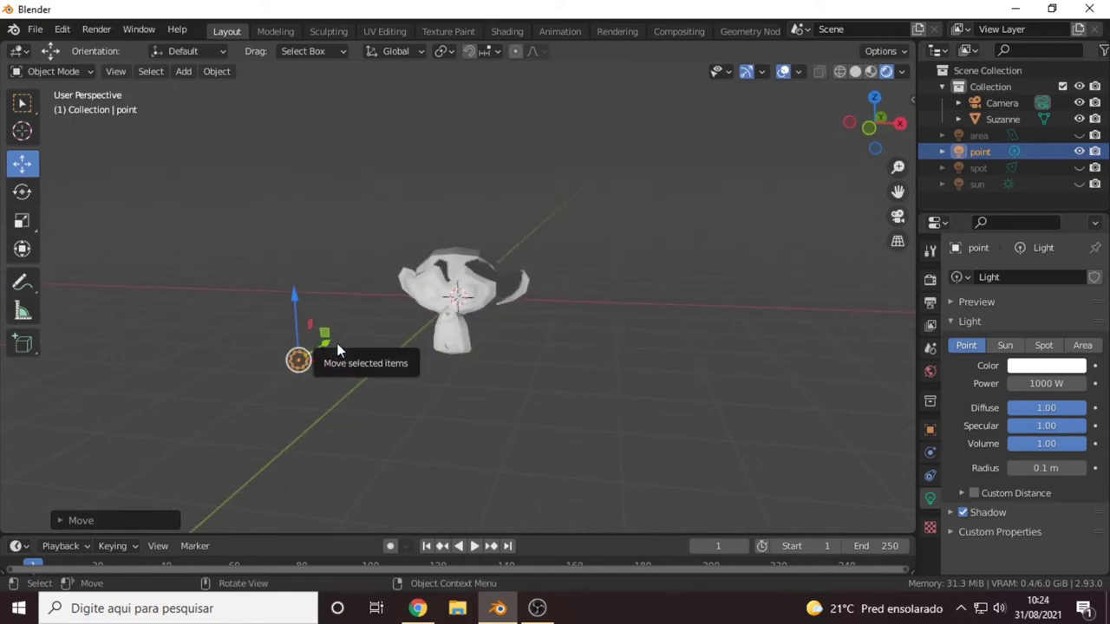
mouse_move(465, 347)
middle_down()
mouse_move(539, 339)
mouse_move(498, 356)
mouse_move(370, 320)
middle_up()
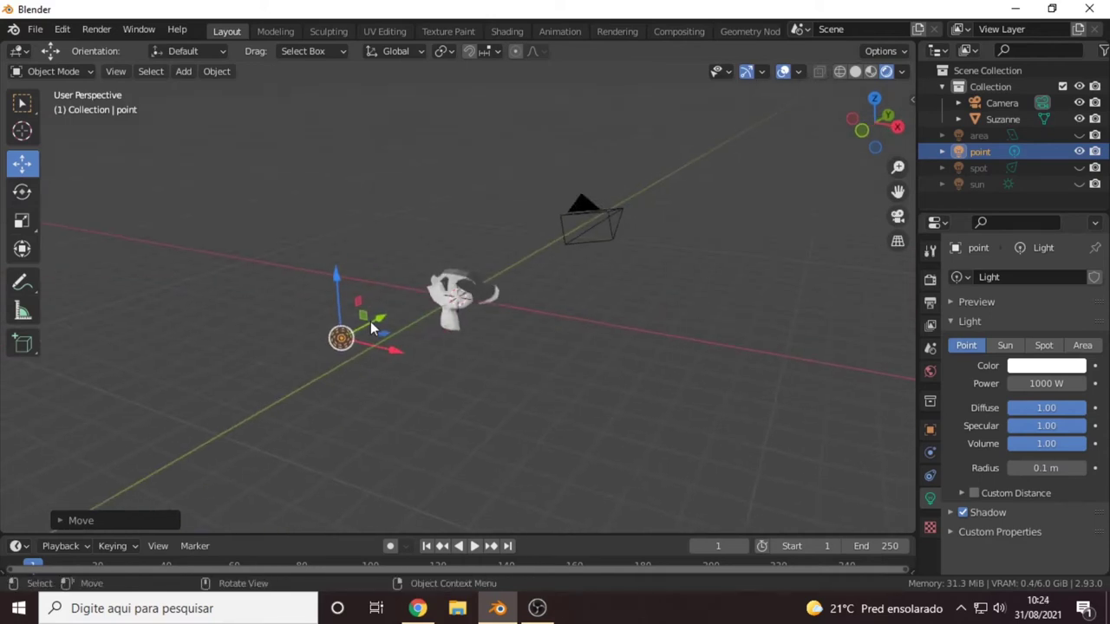
key(g)
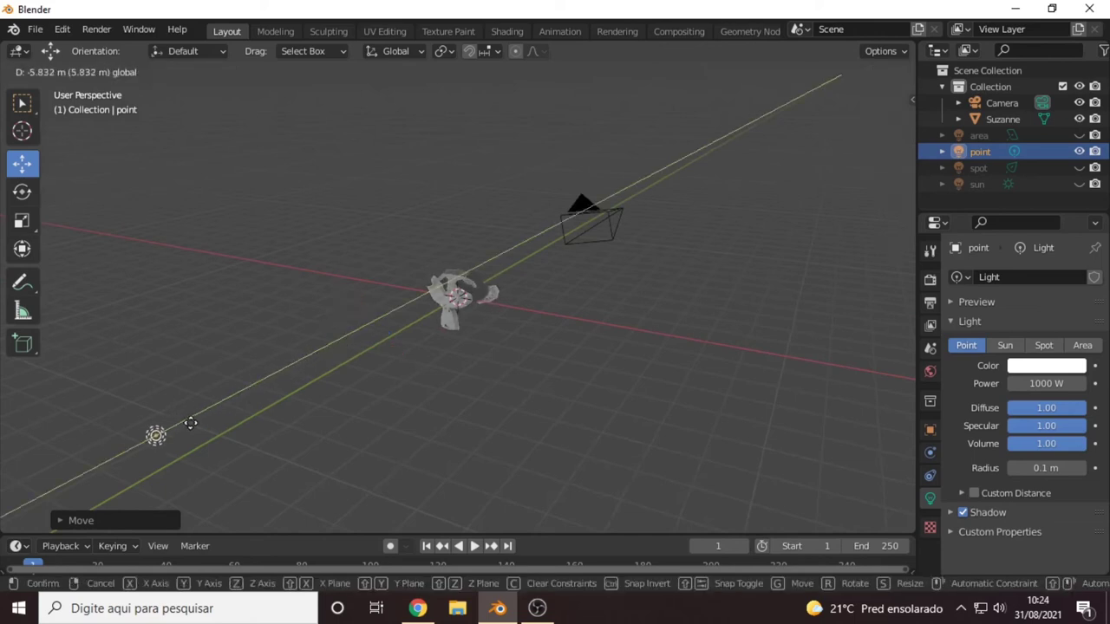
click(144, 441)
middle_drag(144, 441, 426, 415)
key(ctrl+z)
scroll(427, 415, up, 2)
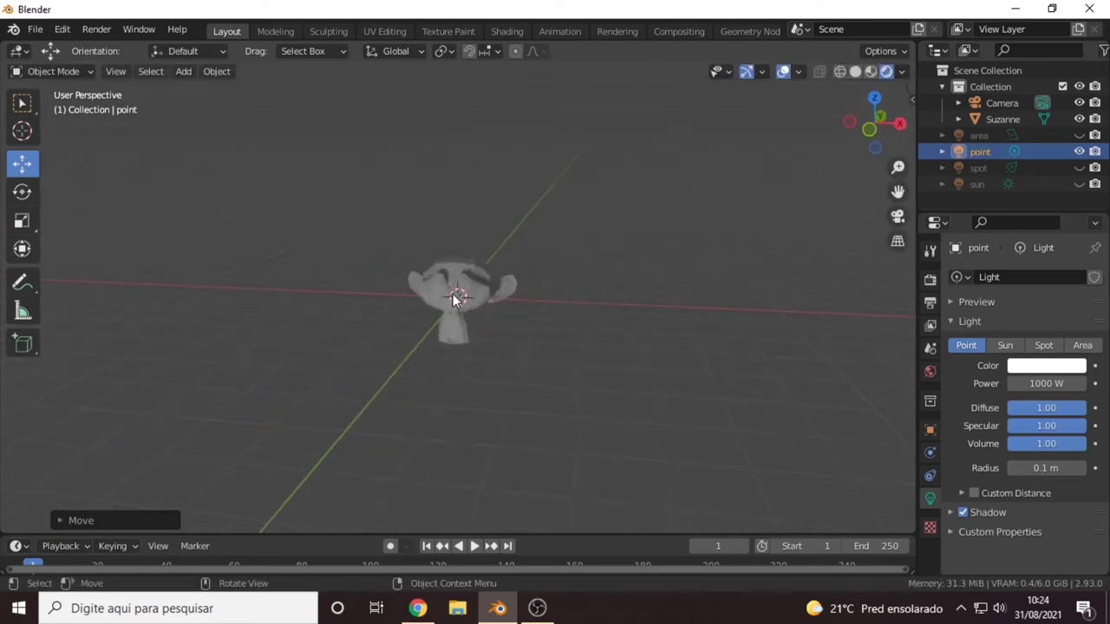
scroll(625, 331, up, 3)
- Raise the point light's power to 1085.8 W, nudge it toward Suzanne, and show Render Properties
drag(1045, 383, 1052, 383)
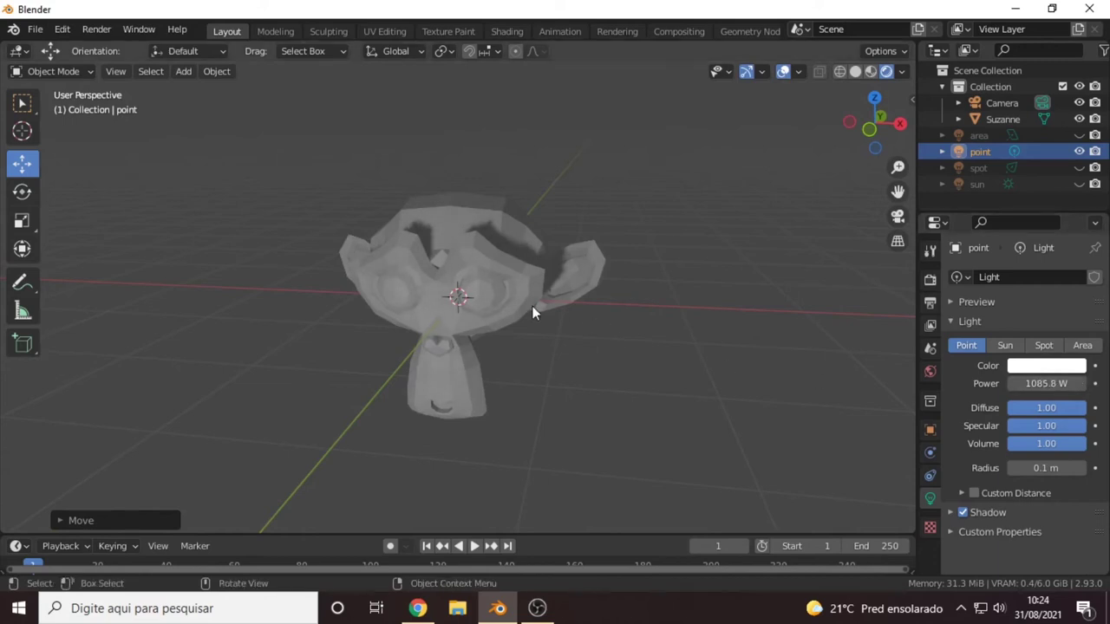
scroll(578, 264, down, 5)
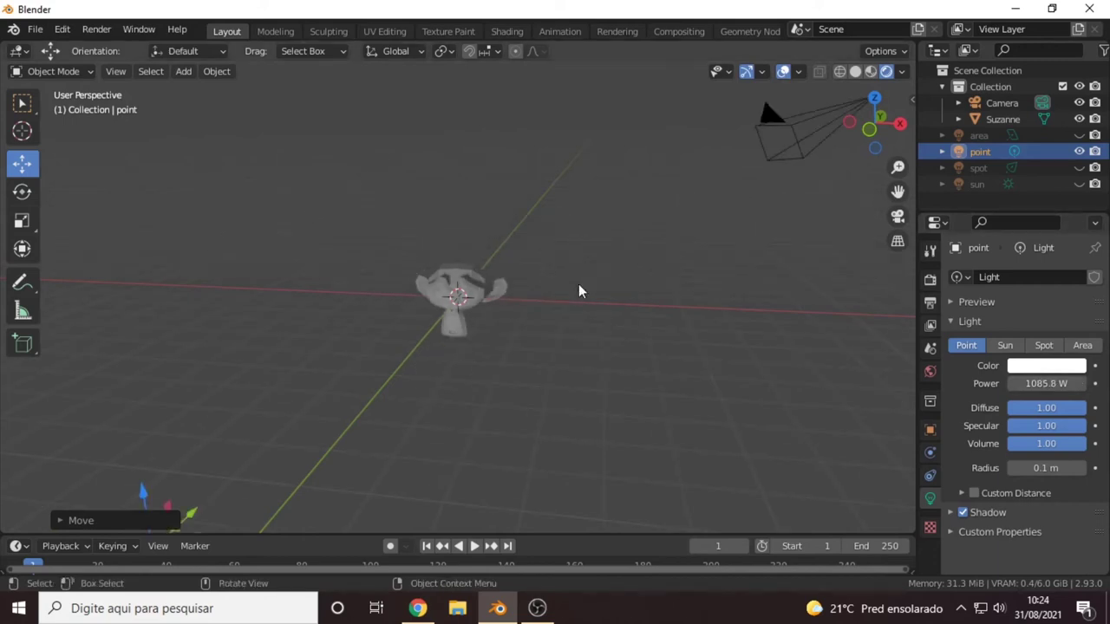
drag(196, 518, 338, 392)
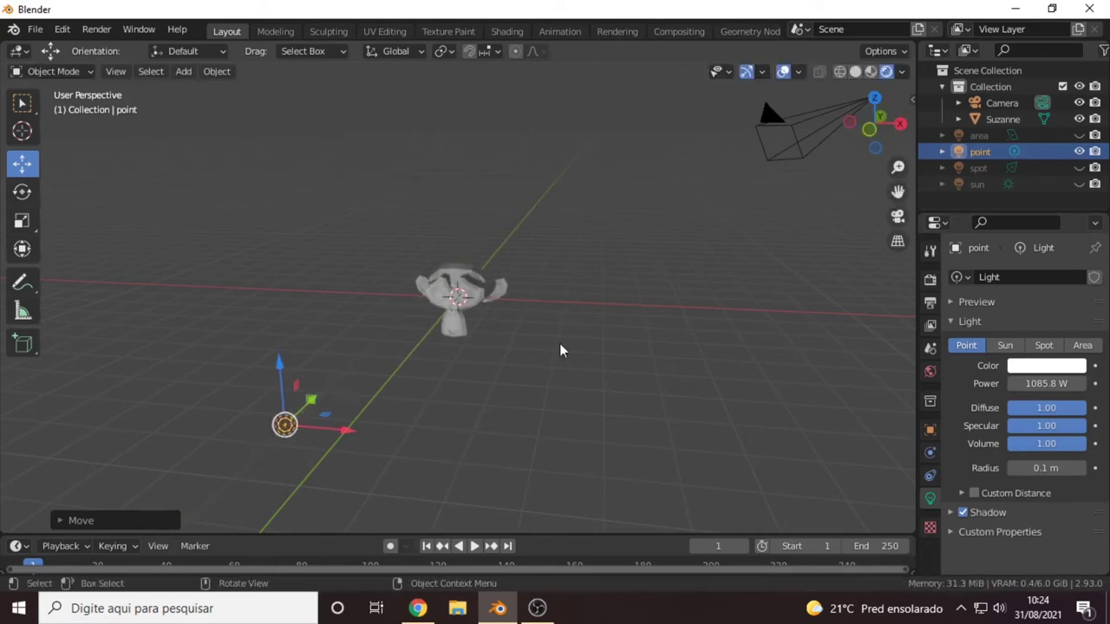
scroll(428, 328, up, 2)
scroll(428, 330, up, 3)
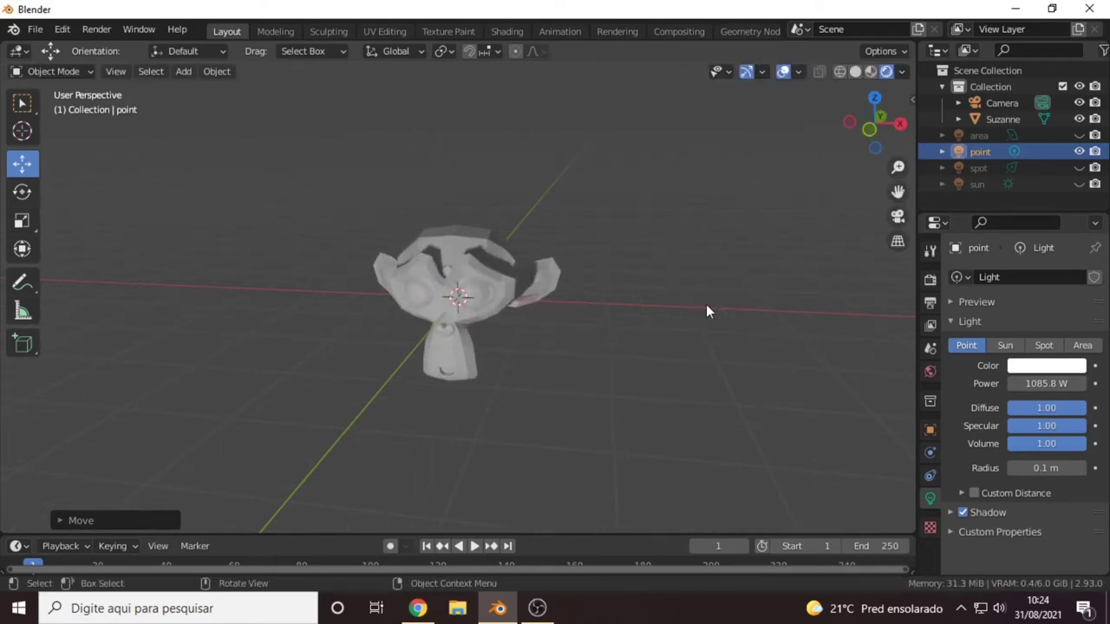
click(930, 279)
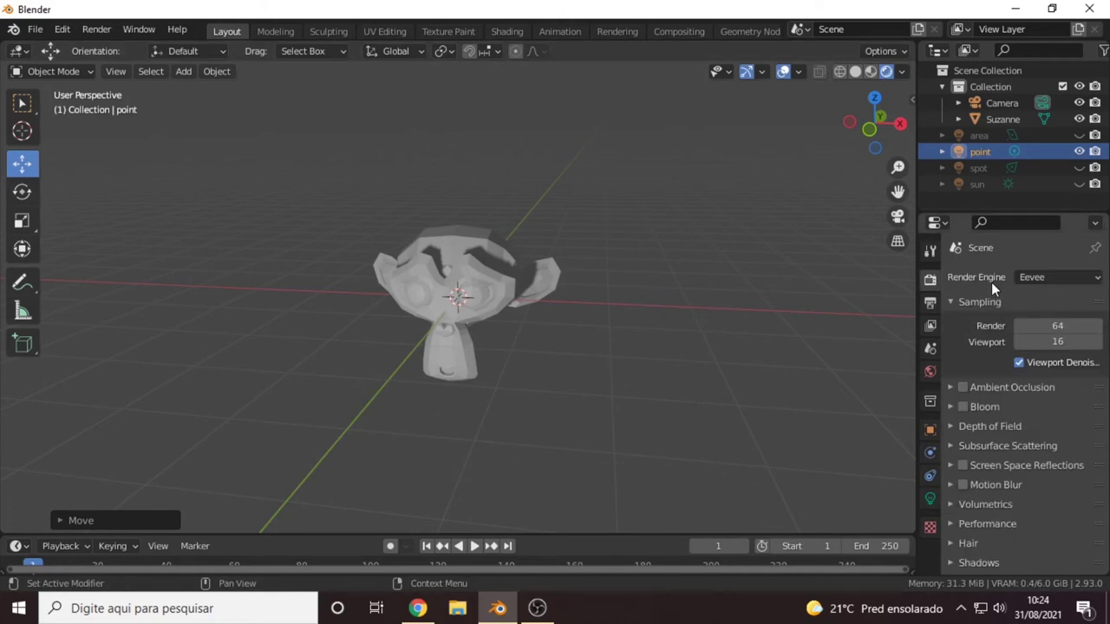
- Change the render engine from Eevee to Cycles and orbit to see the path-traced Suzanne
click(1039, 278)
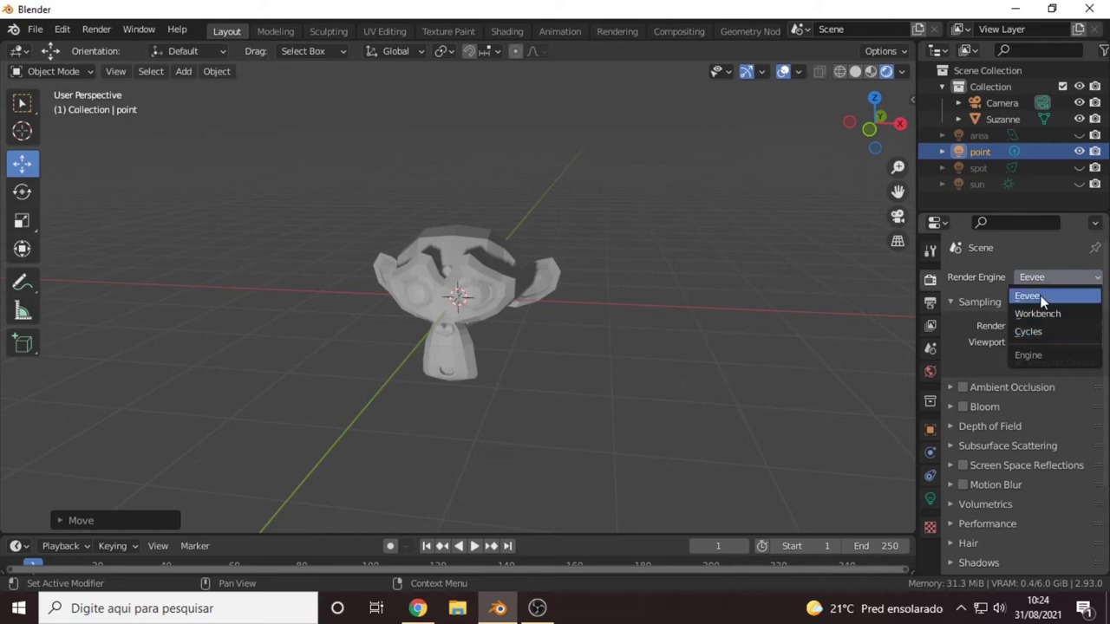
click(1039, 295)
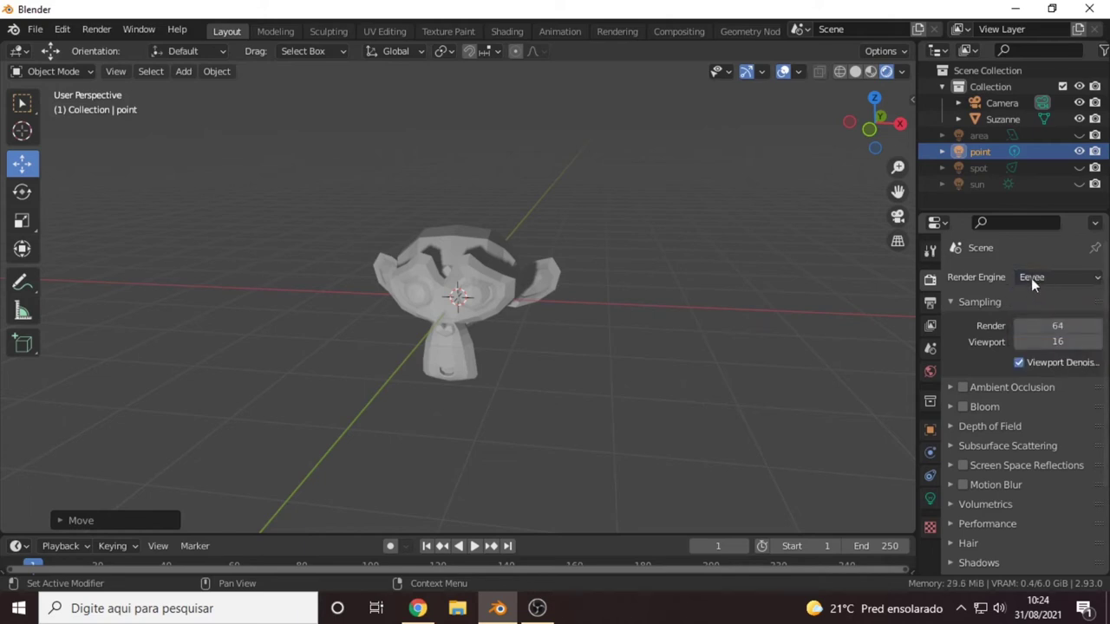
mouse_move(442, 257)
middle_down()
mouse_move(525, 295)
mouse_move(607, 296)
middle_up()
click(1059, 276)
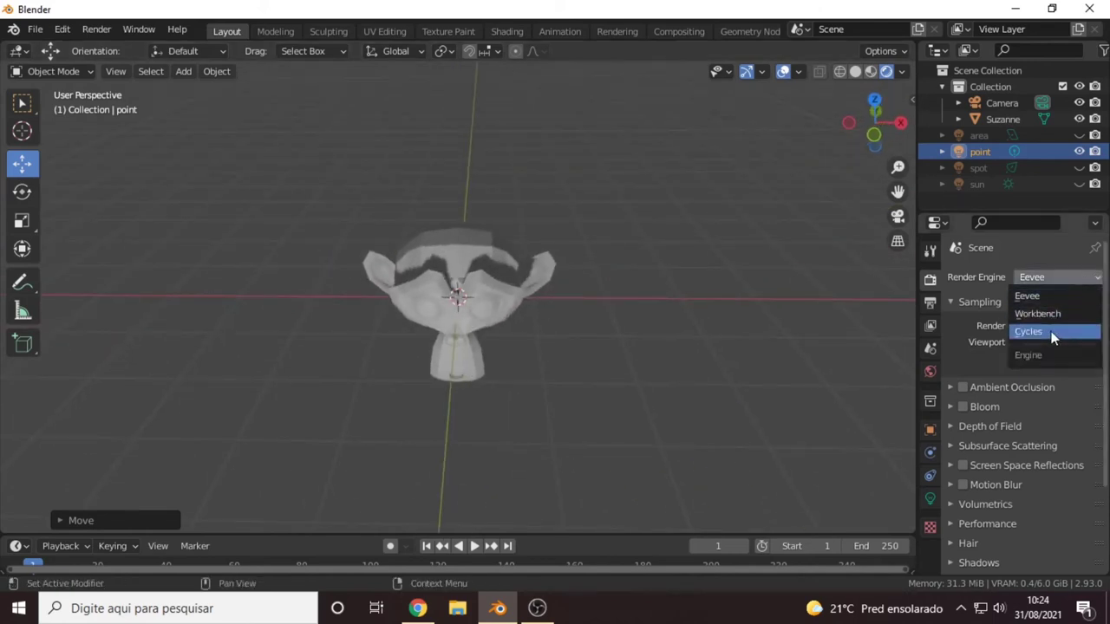
click(1049, 332)
middle_drag(517, 324, 468, 294)
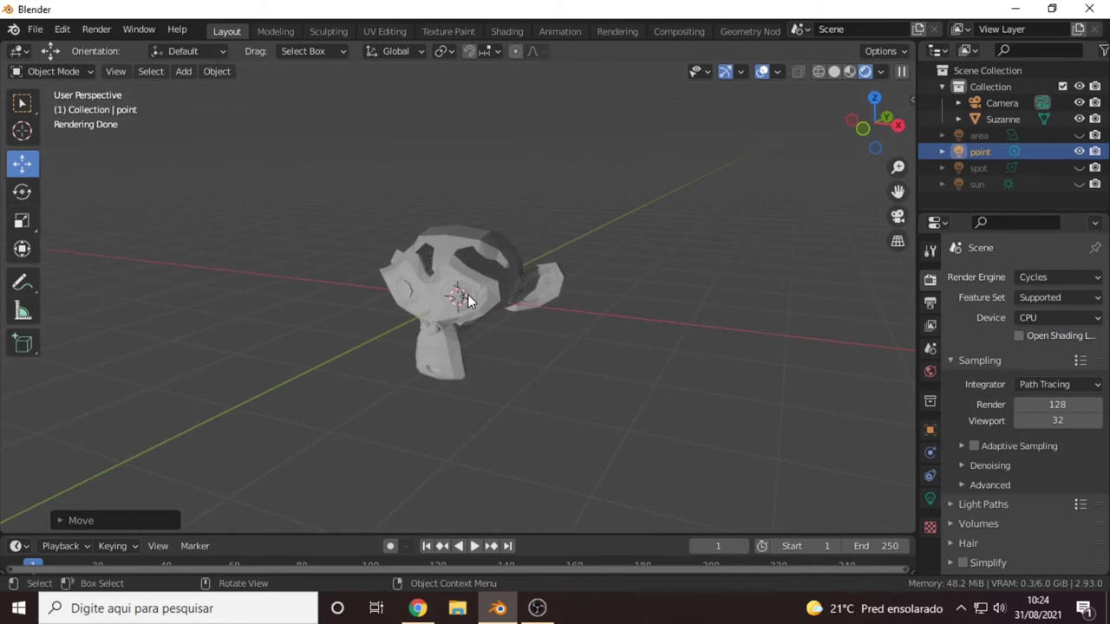
scroll(571, 313, down, 2)
- Raise the point light, then shift it along Y and left along X around Suzanne
scroll(571, 314, down, 3)
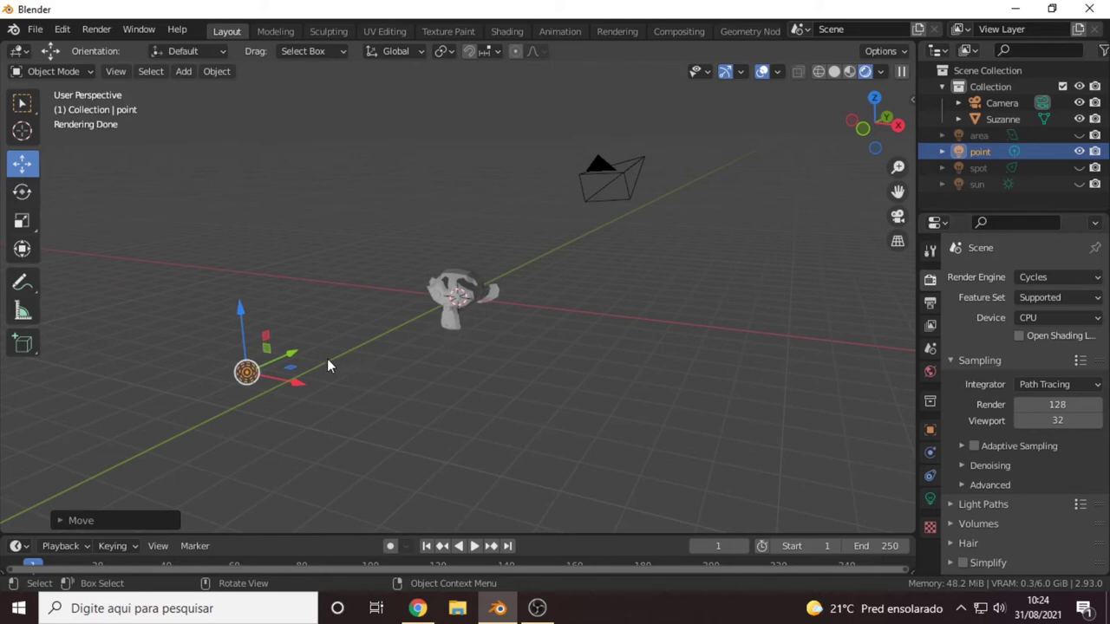
drag(250, 333, 242, 234)
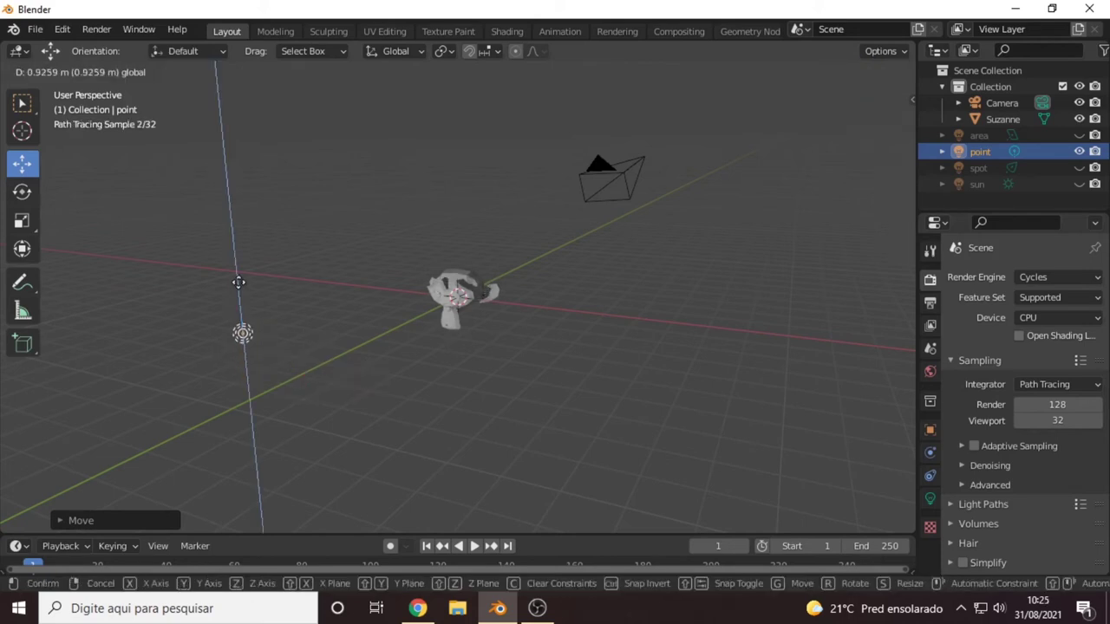
drag(264, 271, 385, 229)
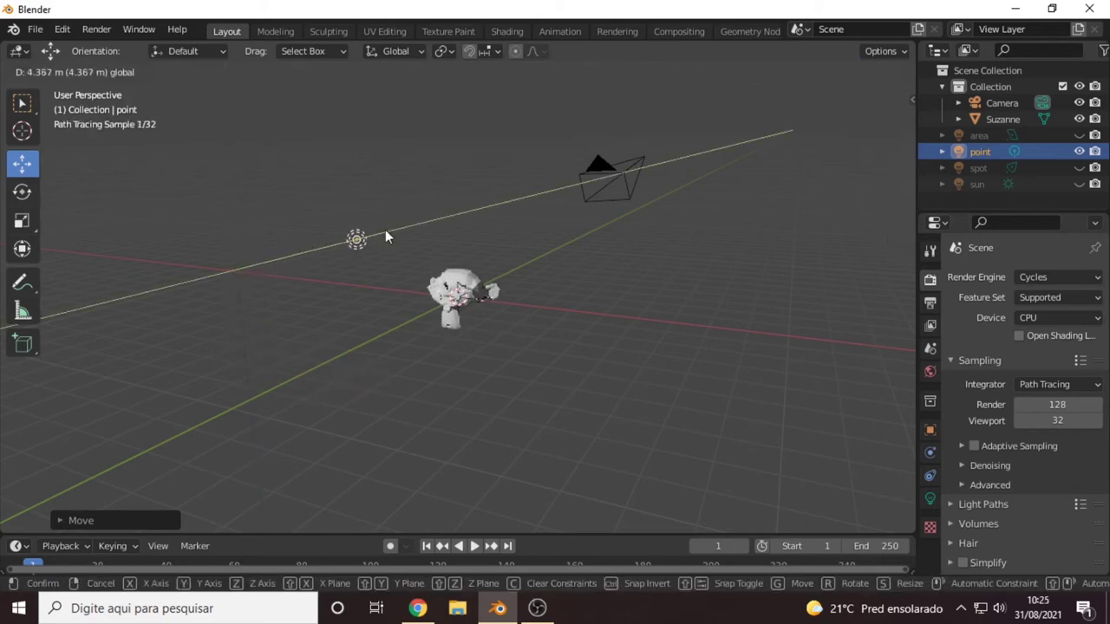
middle_drag(385, 229, 495, 306)
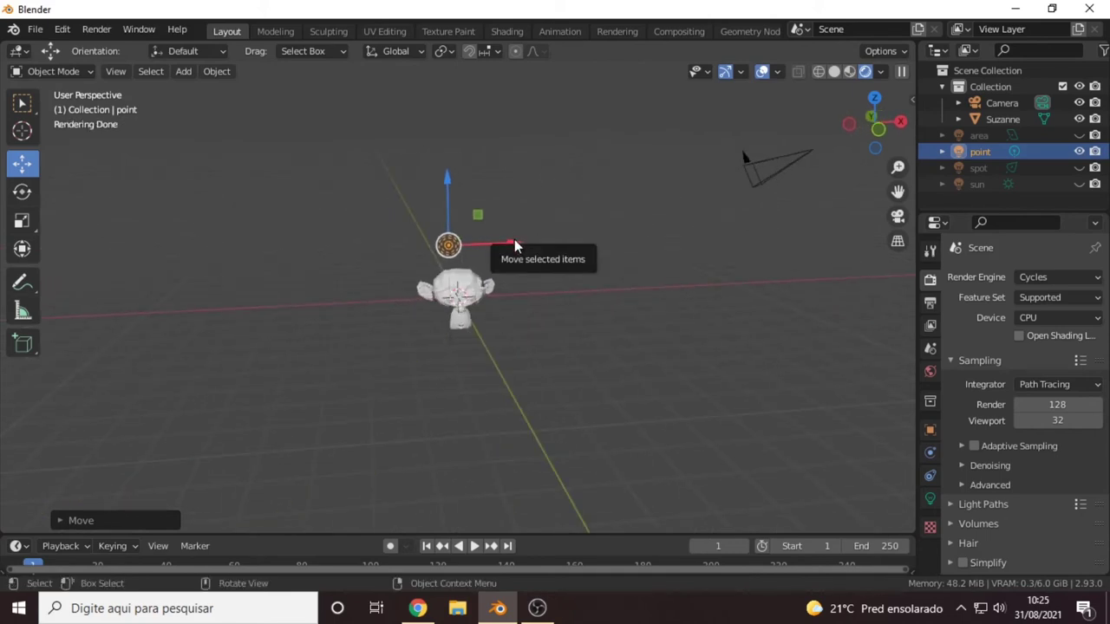
drag(515, 243, 457, 245)
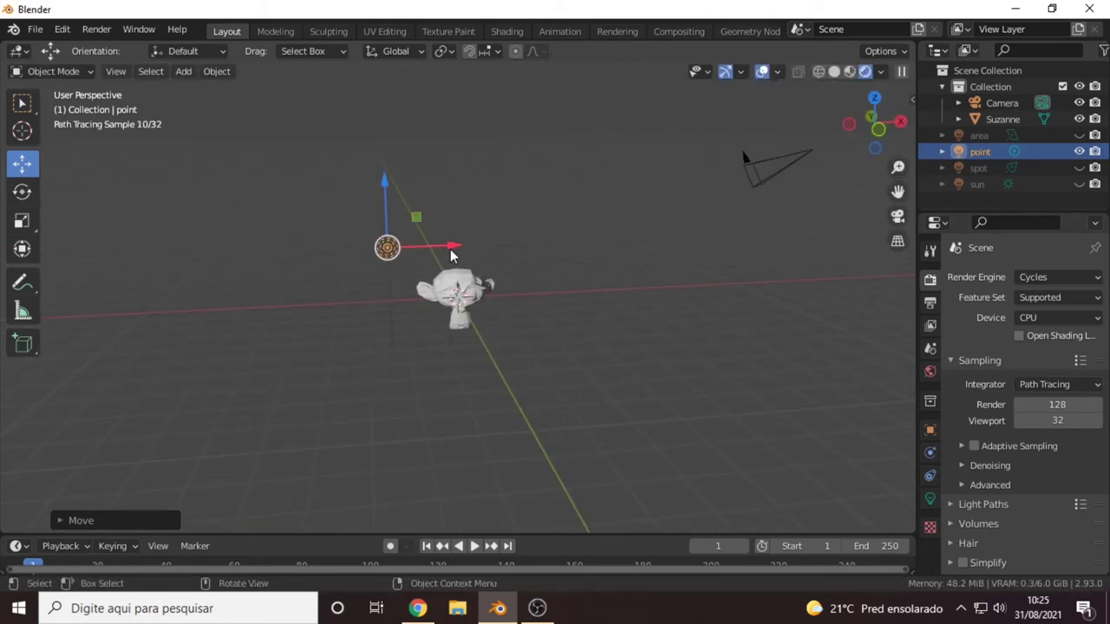
mouse_move(457, 245)
middle_down()
mouse_move(501, 342)
mouse_move(492, 343)
middle_up()
scroll(492, 343, up, 4)
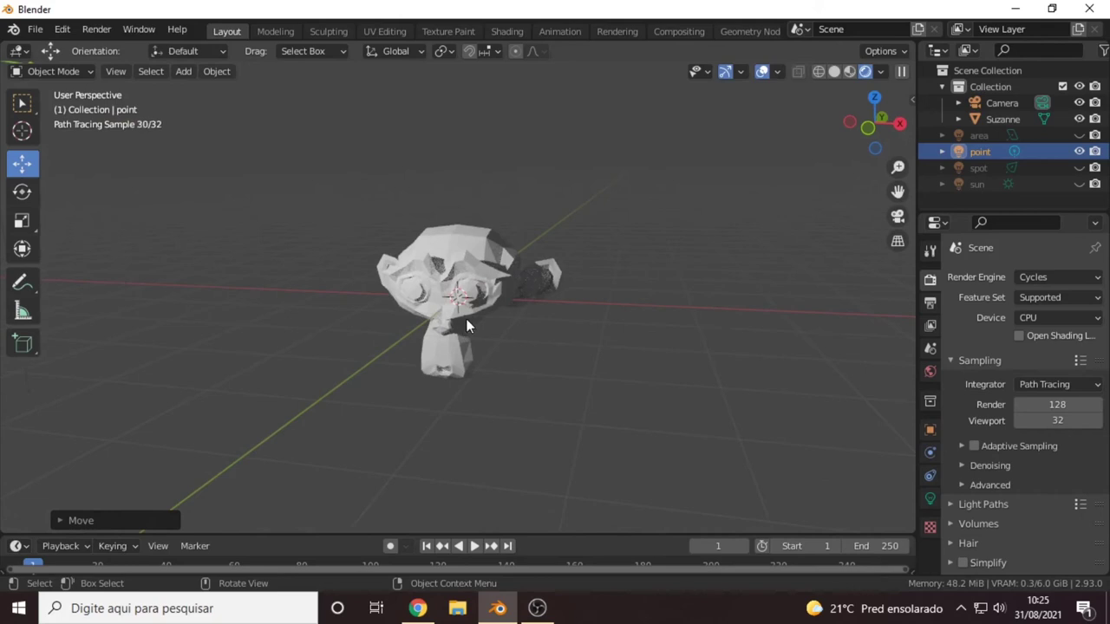
scroll(590, 265, down, 5)
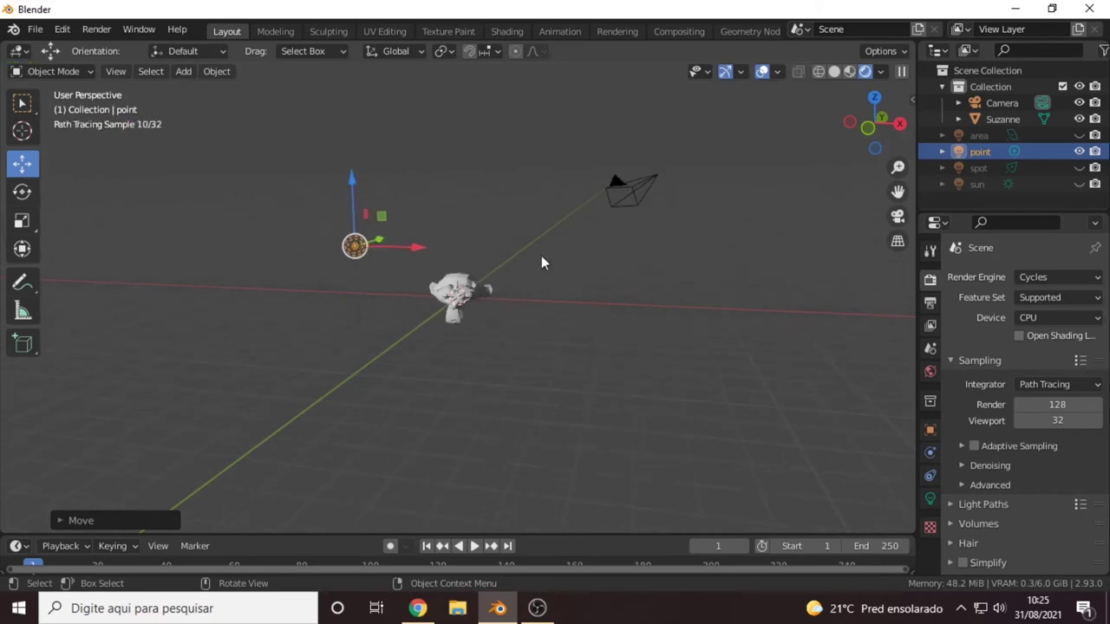
- Lower the point light and adjust it along X and Y to rest low at Suzanne's front-left
mouse_move(543, 257)
middle_down()
mouse_move(505, 280)
mouse_move(567, 320)
mouse_move(636, 291)
middle_up()
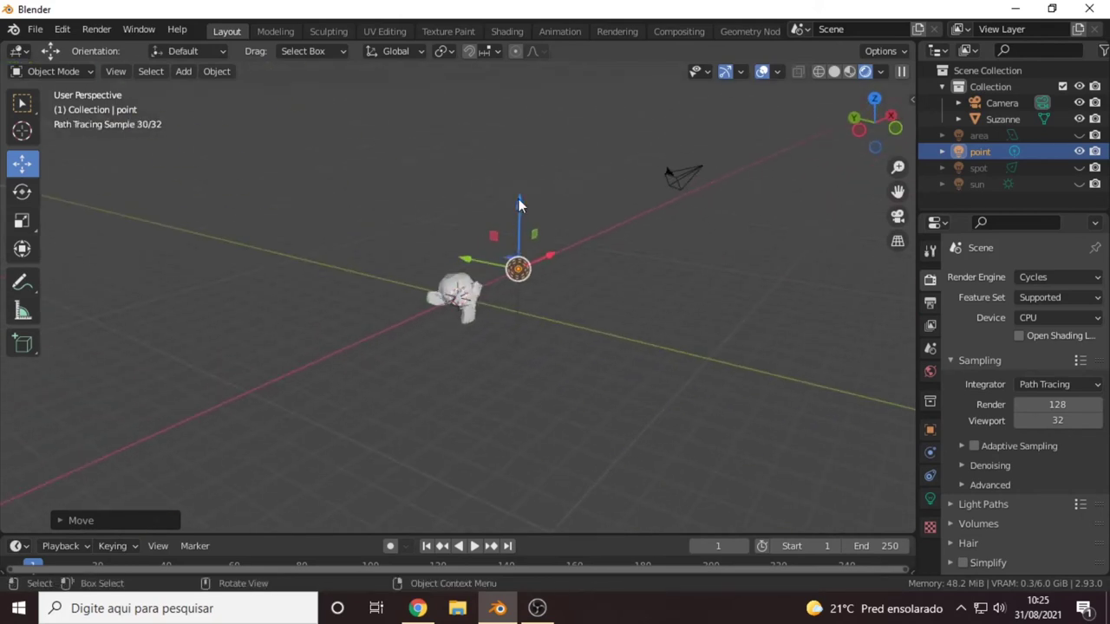
drag(520, 211, 519, 279)
mouse_move(494, 338)
middle_down()
mouse_move(480, 349)
mouse_move(417, 318)
middle_up()
drag(453, 309, 459, 308)
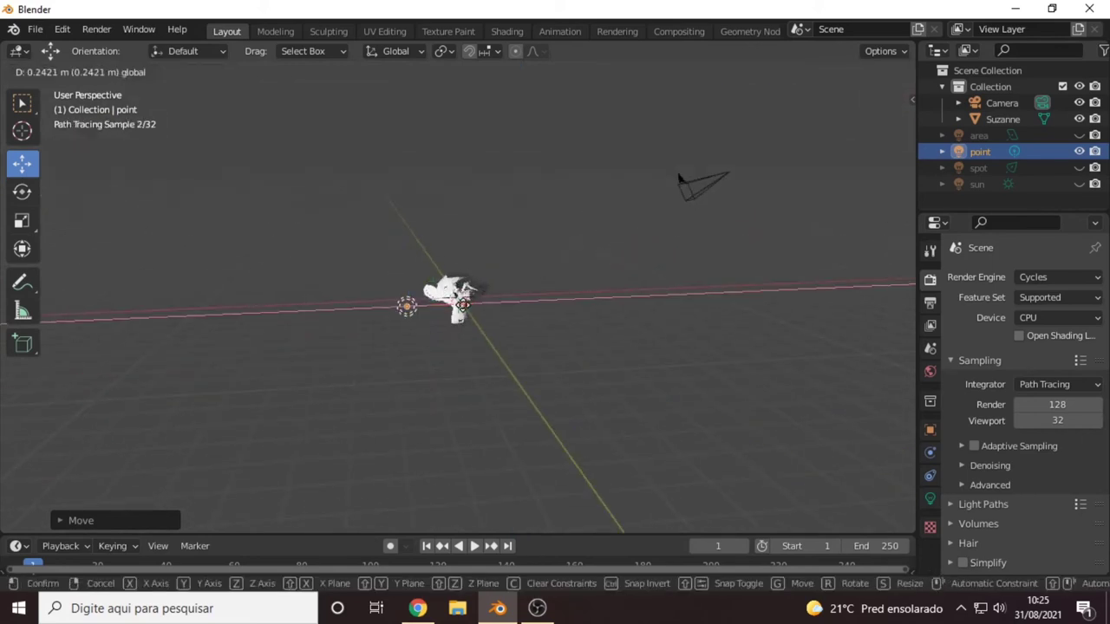
mouse_move(459, 310)
middle_down()
mouse_move(463, 329)
mouse_move(411, 306)
middle_up()
drag(411, 306, 479, 344)
mouse_move(480, 344)
middle_down()
mouse_move(523, 353)
mouse_move(457, 354)
mouse_move(462, 343)
middle_up()
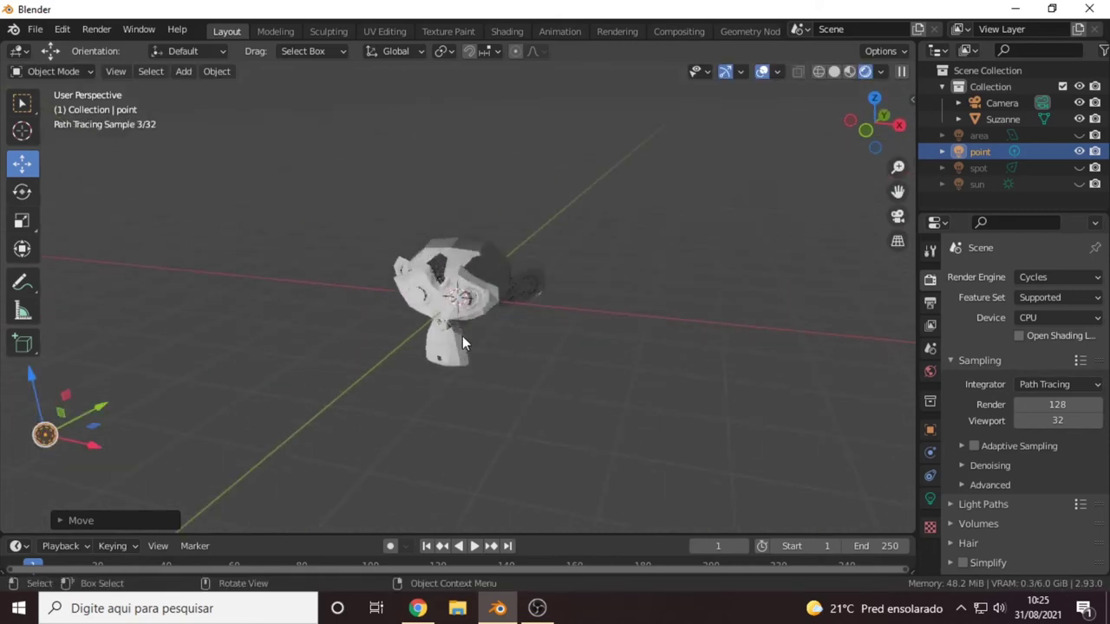
- Increase the point light's Radius from 2.96 m to 5.09 m in its Light properties
click(929, 499)
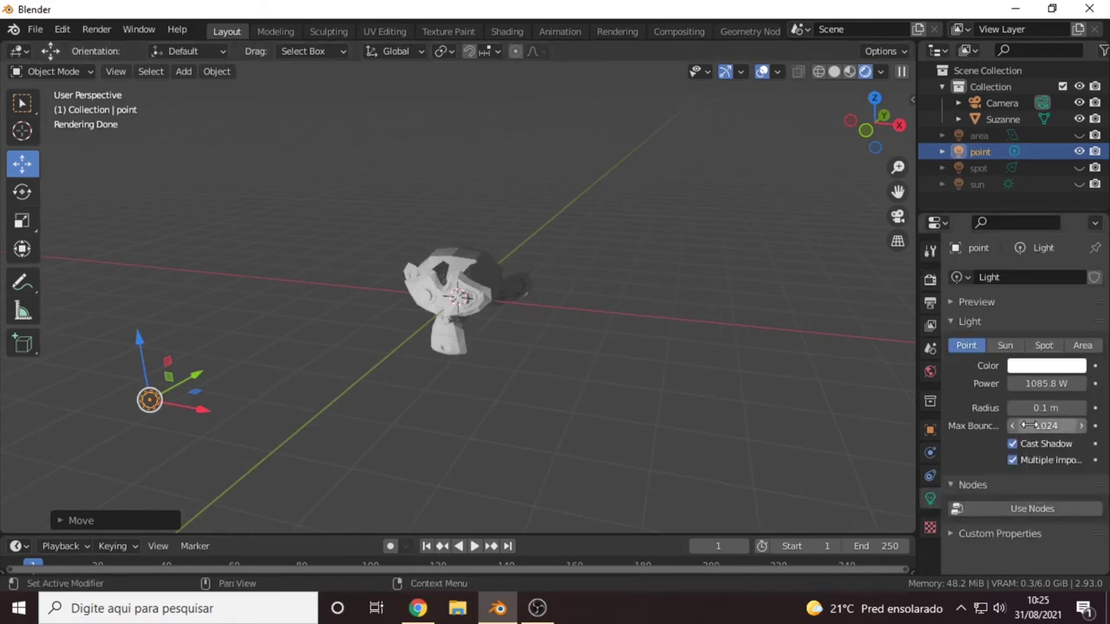
click(153, 411)
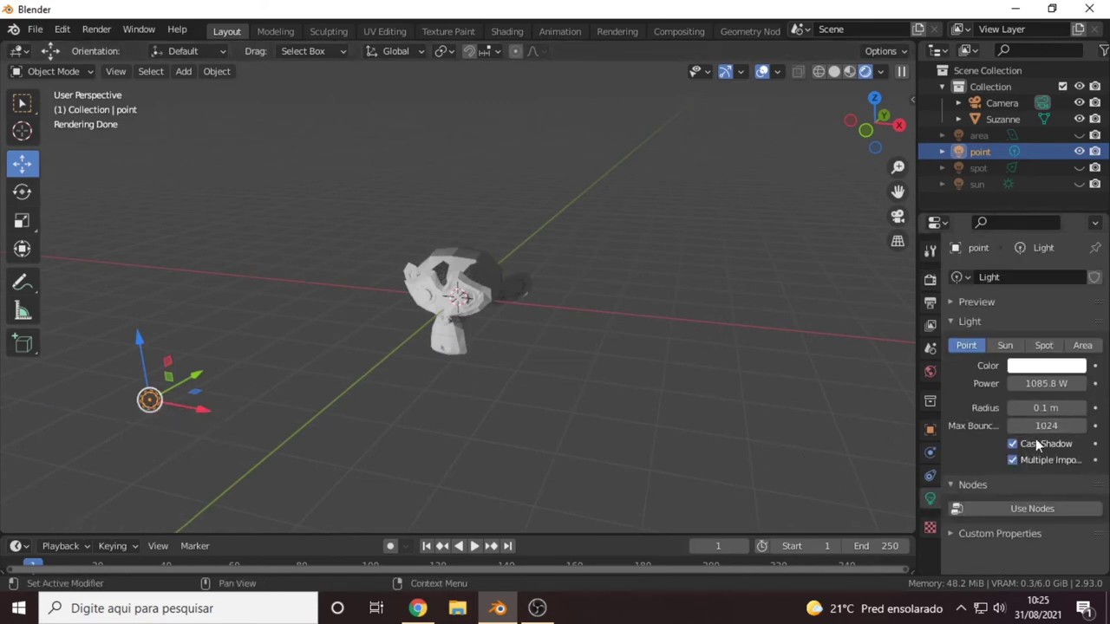
drag(1040, 408, 1101, 407)
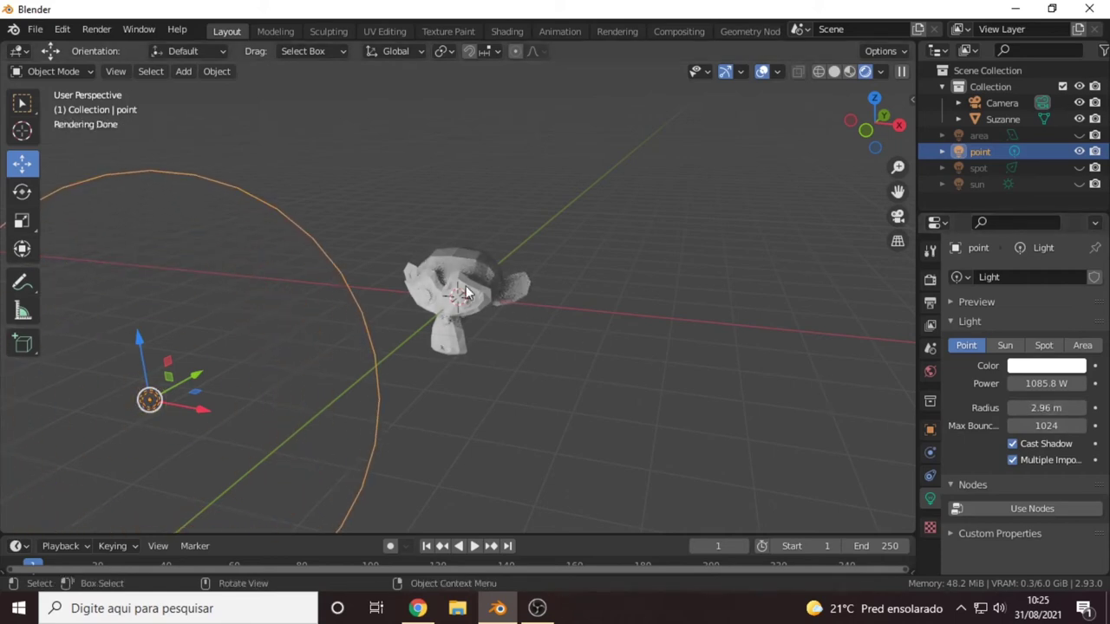
scroll(465, 285, up, 6)
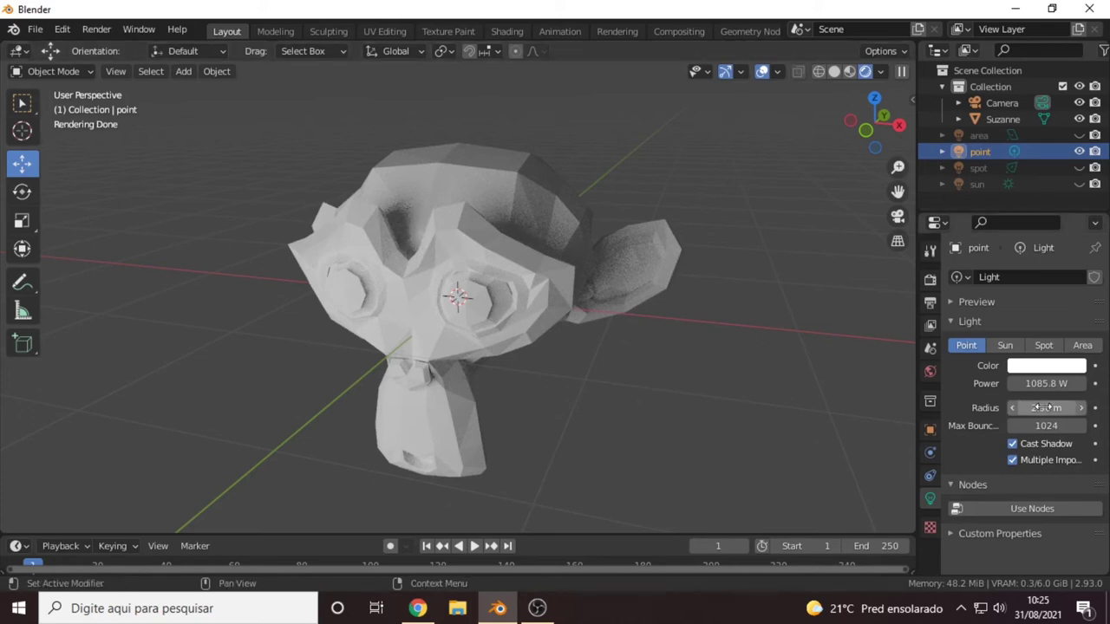
mouse_move(1049, 407)
mouse_down()
mouse_move(954, 406)
mouse_move(1045, 406)
mouse_up()
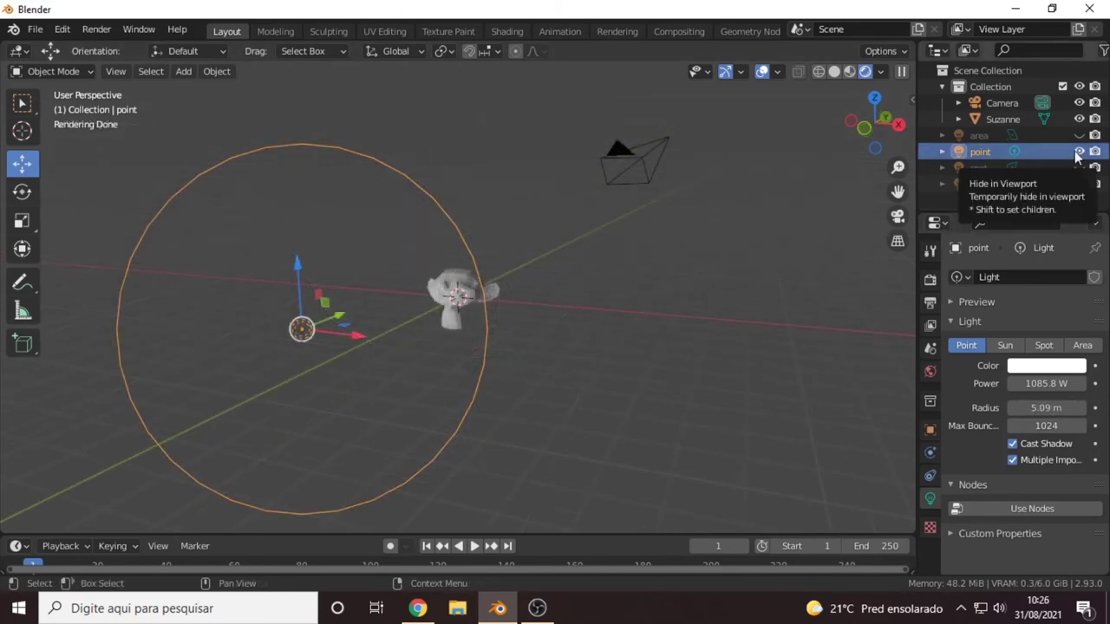
- Hide the point light, unhide the area light, and select the area light in the Outliner
click(1079, 151)
click(1078, 135)
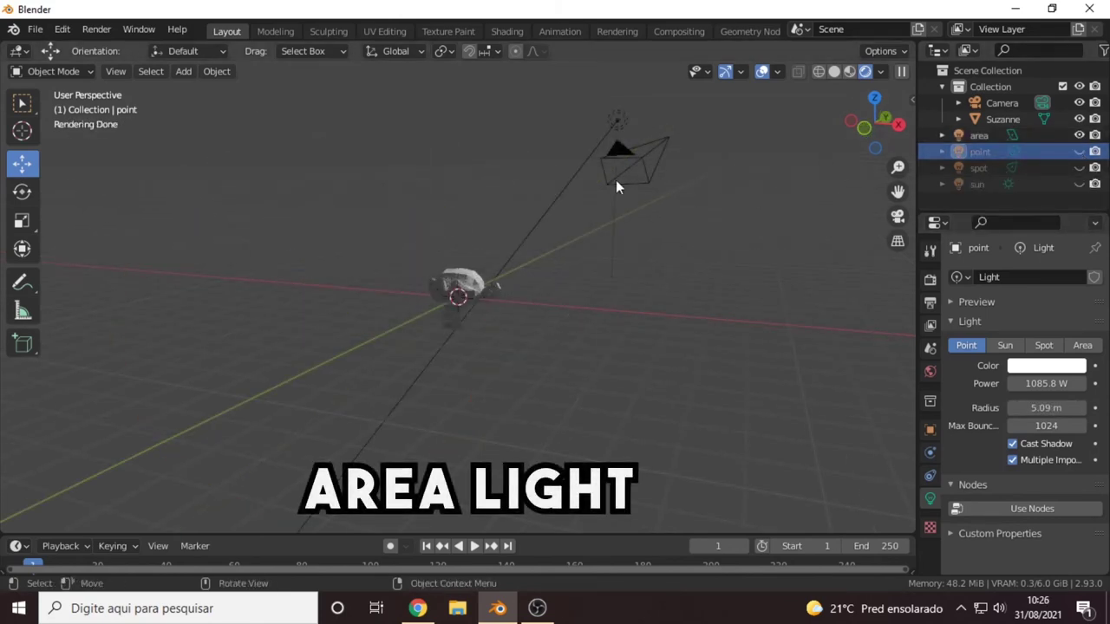
click(977, 136)
- Move the area light down and reposition it beside Suzanne
mouse_move(644, 146)
middle_down()
mouse_move(673, 235)
mouse_move(751, 238)
mouse_move(500, 161)
mouse_move(469, 253)
mouse_move(713, 235)
mouse_move(359, 252)
mouse_move(422, 348)
mouse_move(615, 346)
mouse_move(567, 172)
middle_up()
drag(563, 159, 580, 280)
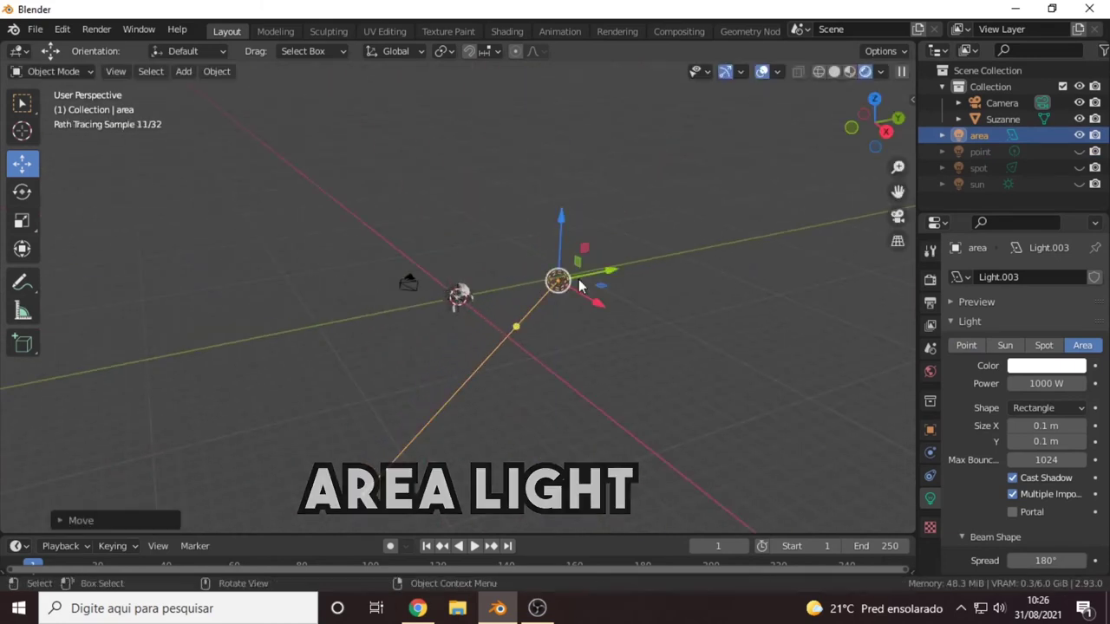
key(g)
click(634, 323)
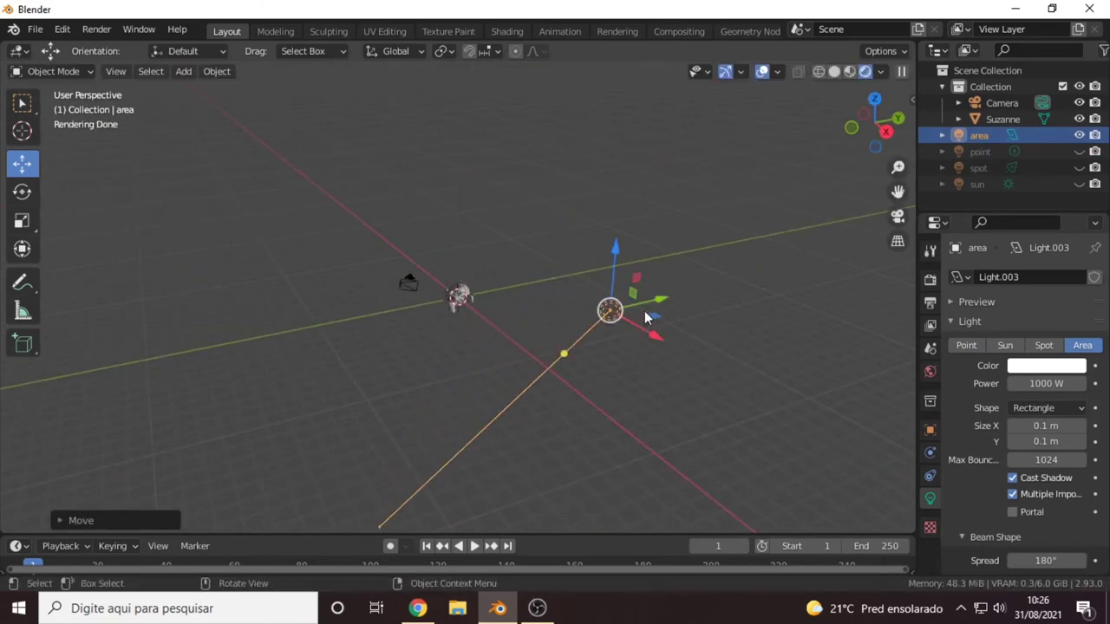
key(g)
click(428, 363)
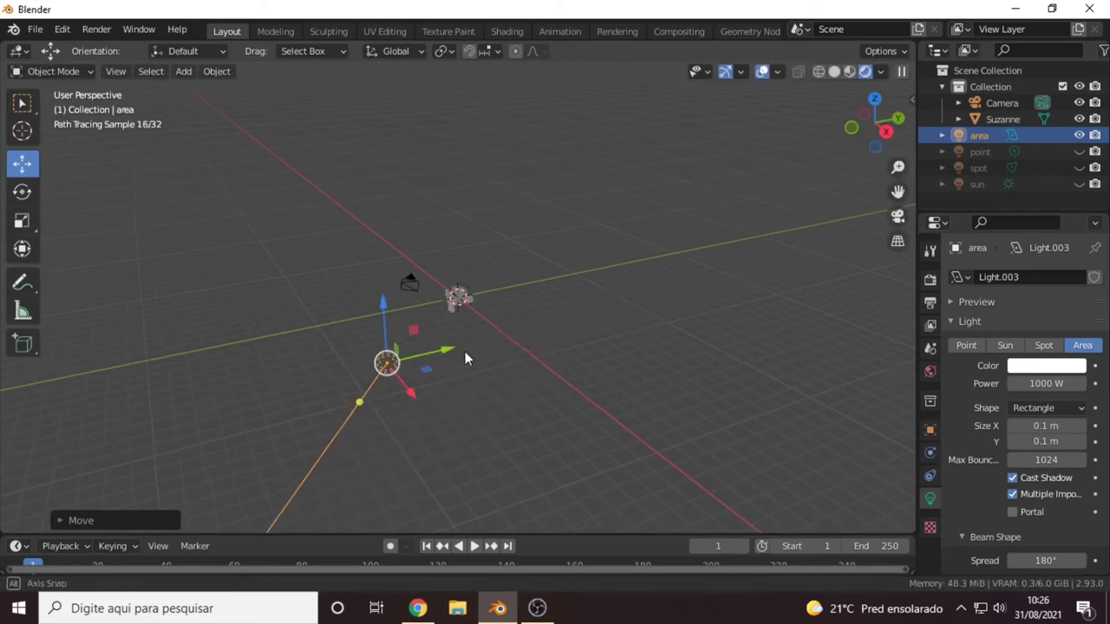
middle_drag(463, 351, 484, 343)
- Rotate the area light around its vertical and Y axes so it aims back at Suzanne
click(24, 193)
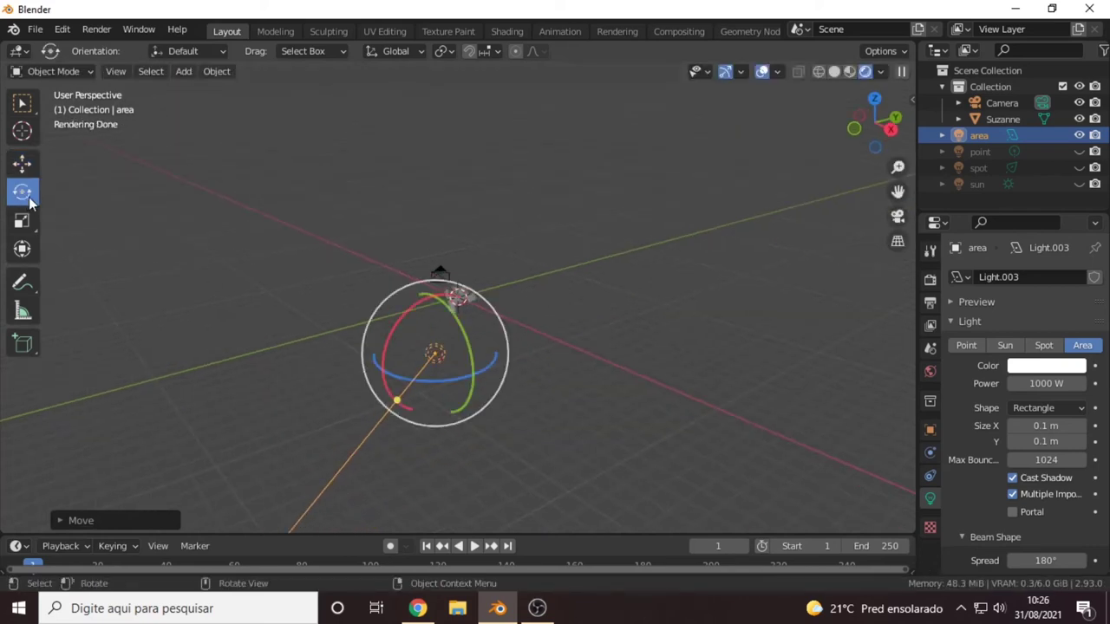
drag(485, 368, 447, 389)
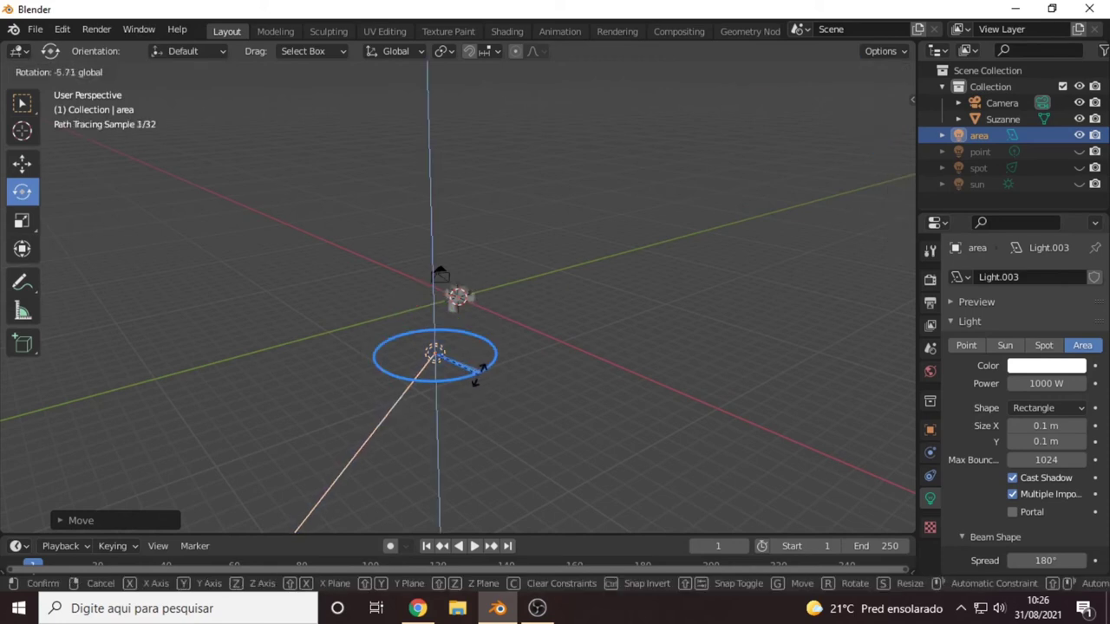
mouse_move(447, 388)
middle_down()
mouse_move(390, 419)
mouse_move(494, 433)
middle_up()
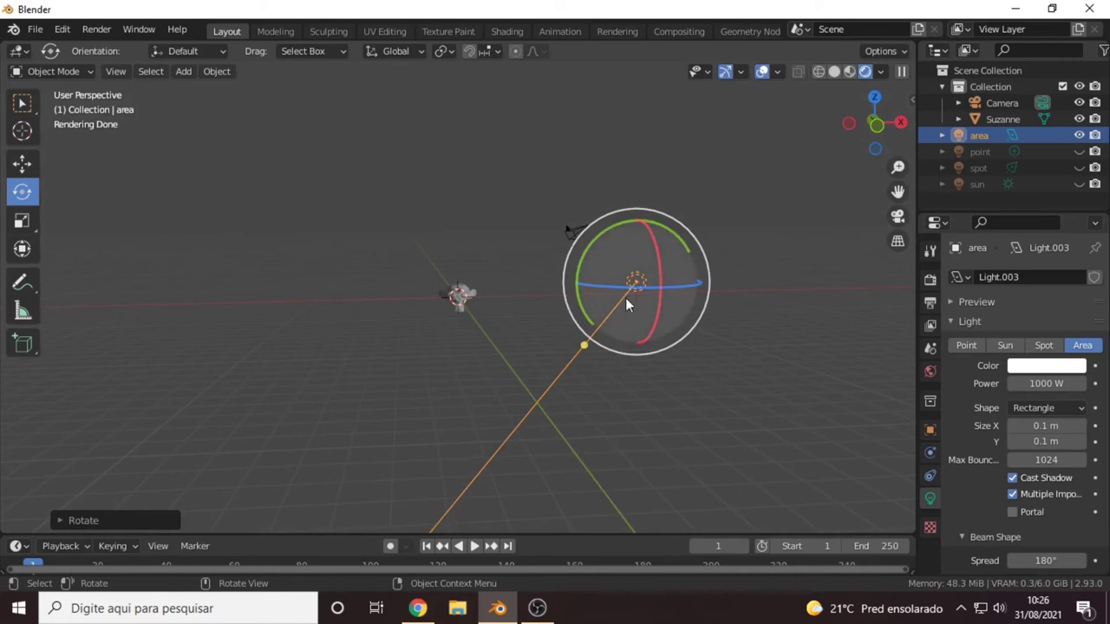
drag(687, 286, 646, 293)
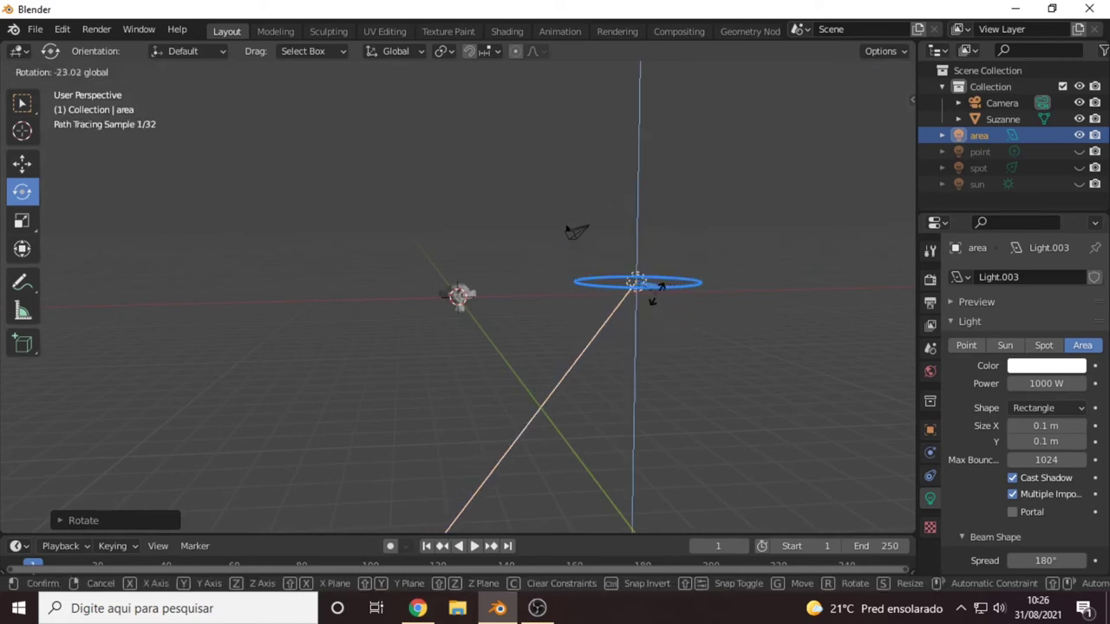
middle_drag(495, 321, 565, 349)
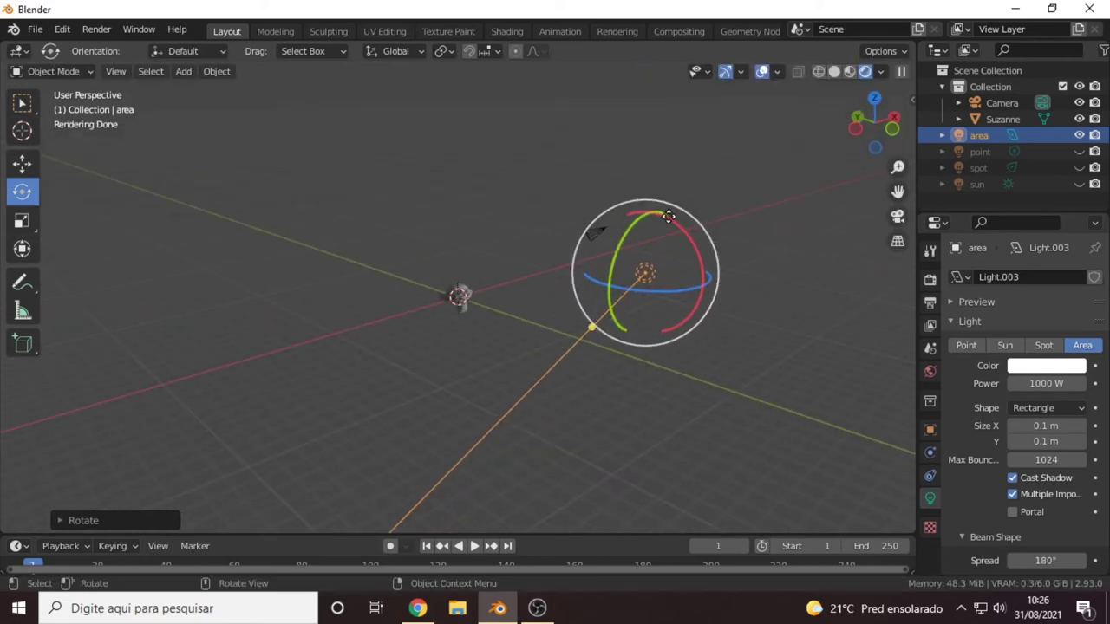
mouse_move(603, 316)
mouse_down()
mouse_move(673, 222)
mouse_move(718, 302)
mouse_up()
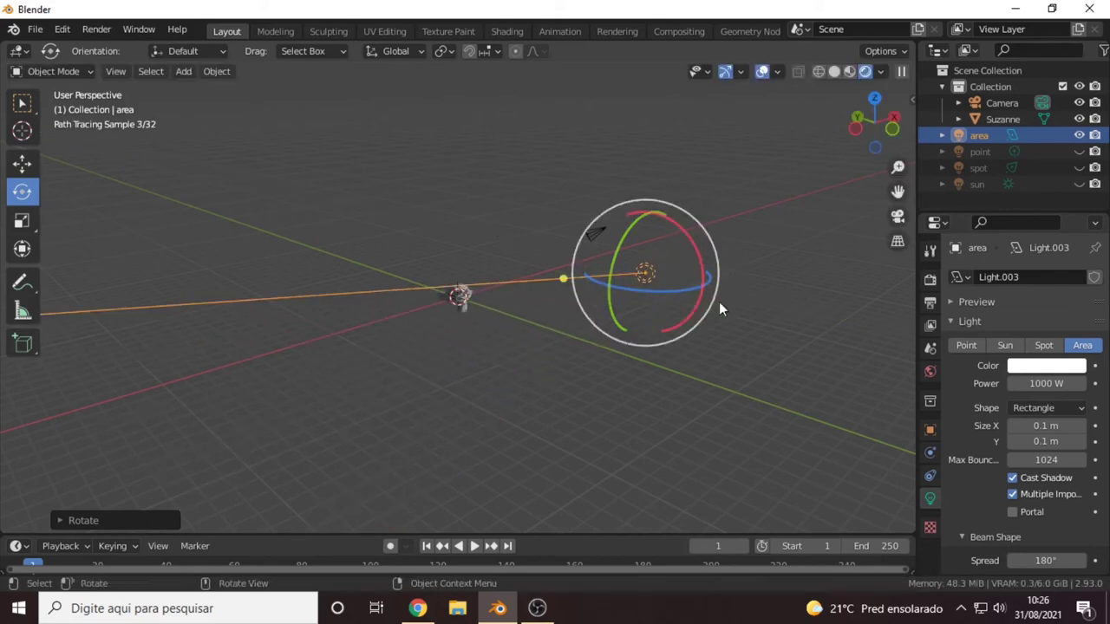
mouse_move(719, 302)
middle_down()
mouse_move(547, 331)
mouse_move(475, 330)
mouse_move(503, 370)
middle_up()
scroll(475, 331, up, 4)
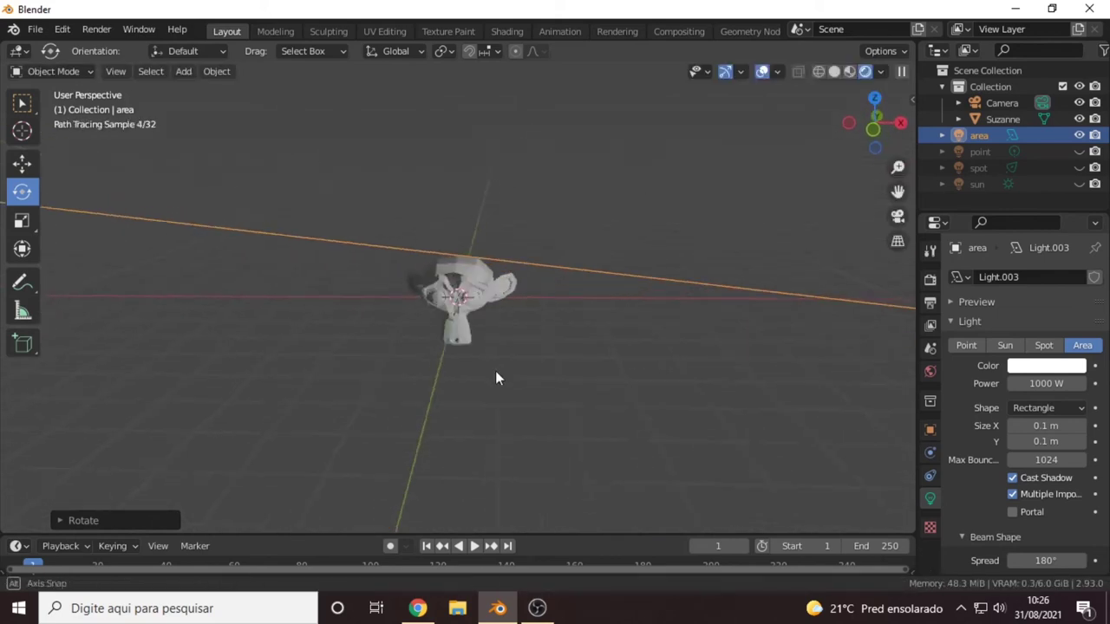
middle_drag(601, 366, 552, 345)
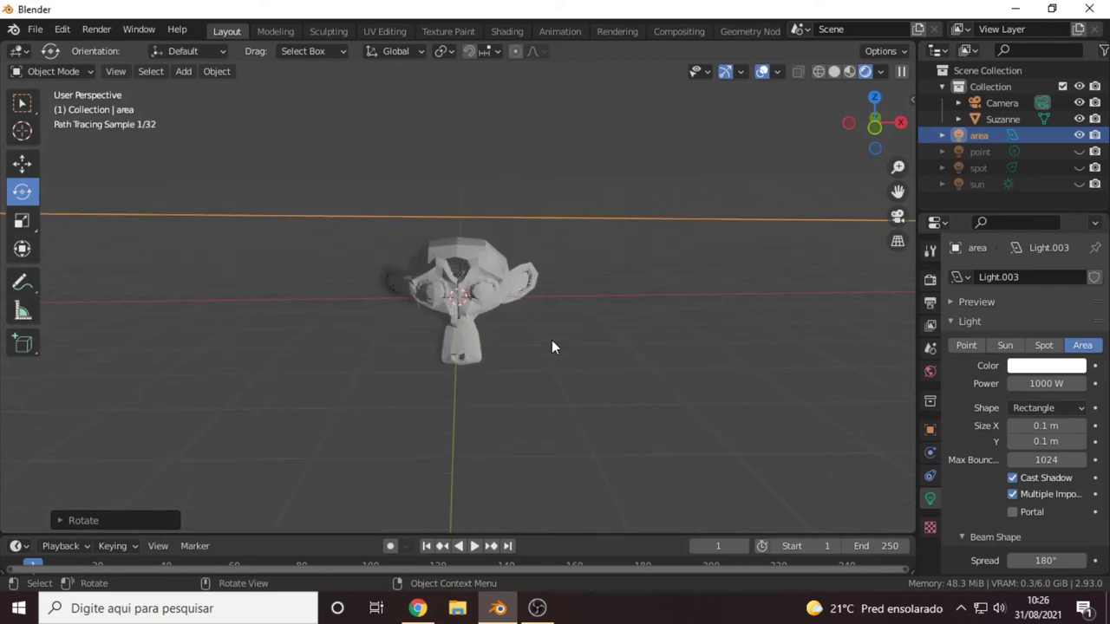
- Make the area light salmon red (H 0.010, S 0.888, V 1.000) and enlarge it to 17.6 × 1.95 m
click(1053, 369)
click(997, 245)
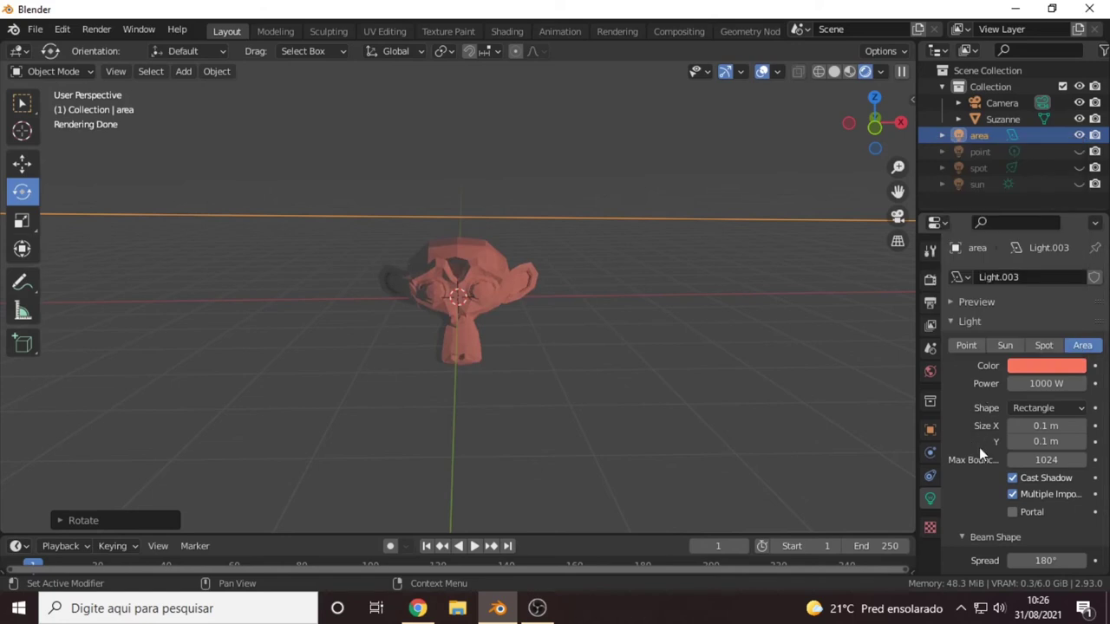
scroll(978, 448, down, 1)
scroll(1045, 393, down, 1)
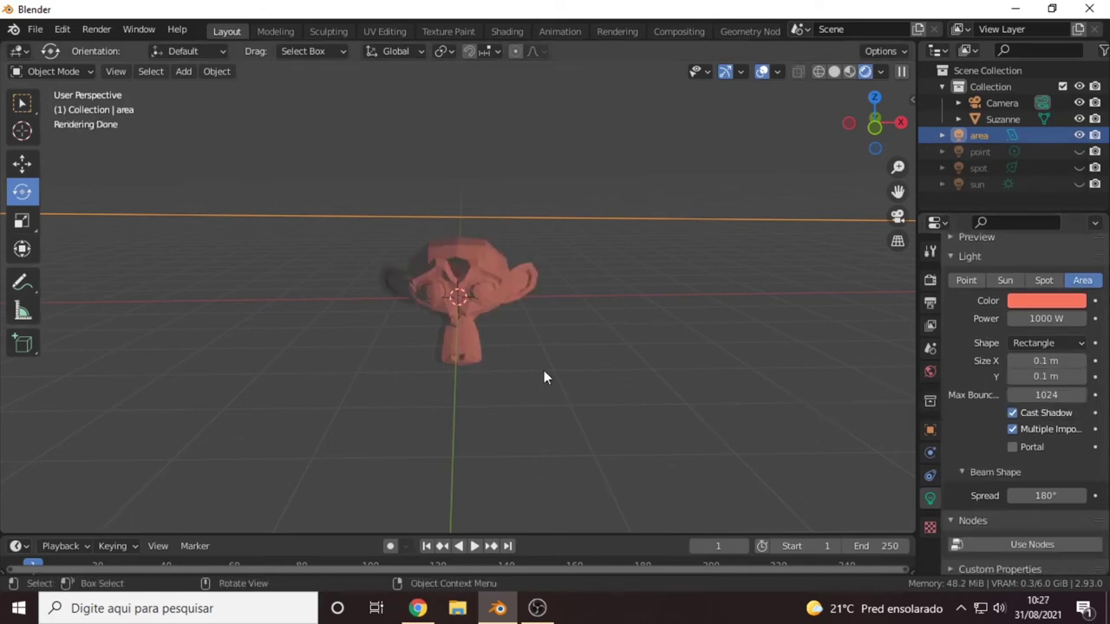
drag(1044, 359, 817, 191)
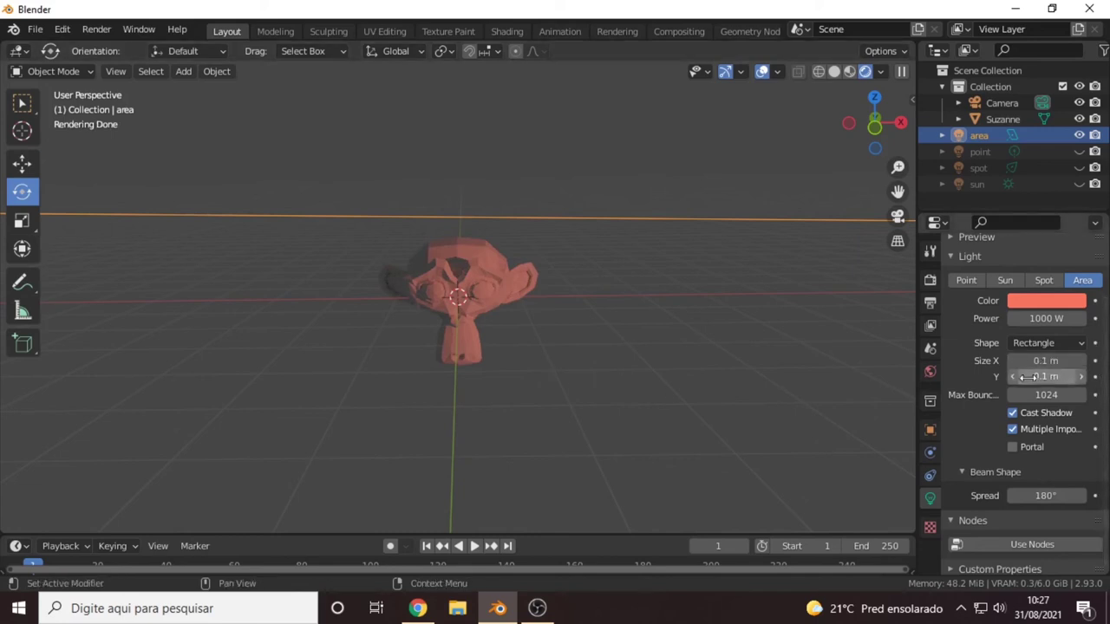
- Hide the area light, then show and select the spot light to see its 75° cone over Suzanne
click(1078, 134)
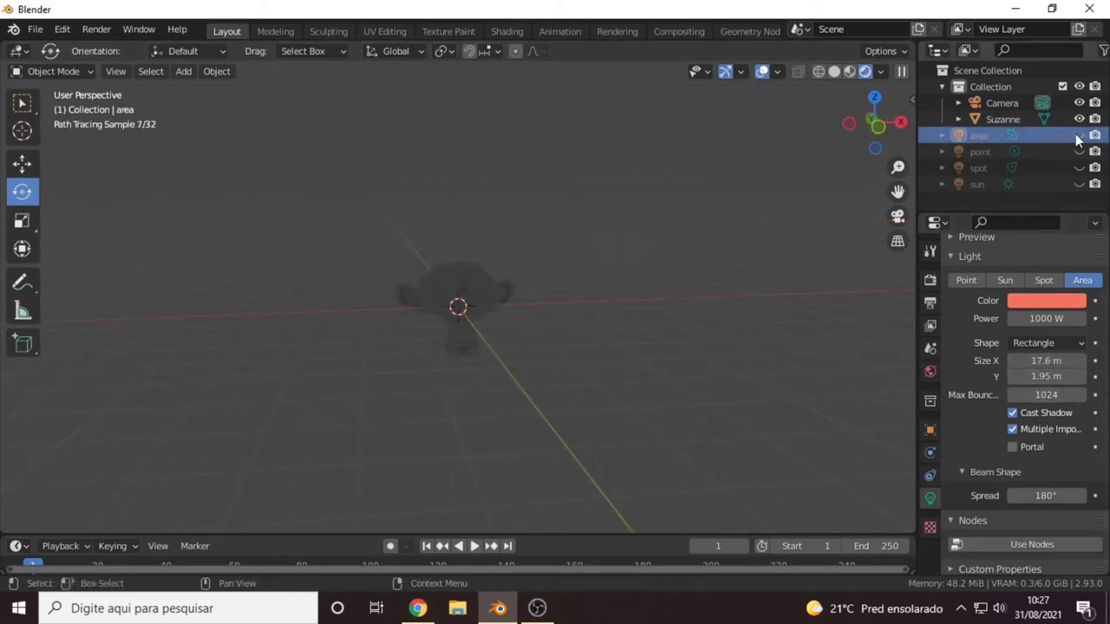
click(1078, 167)
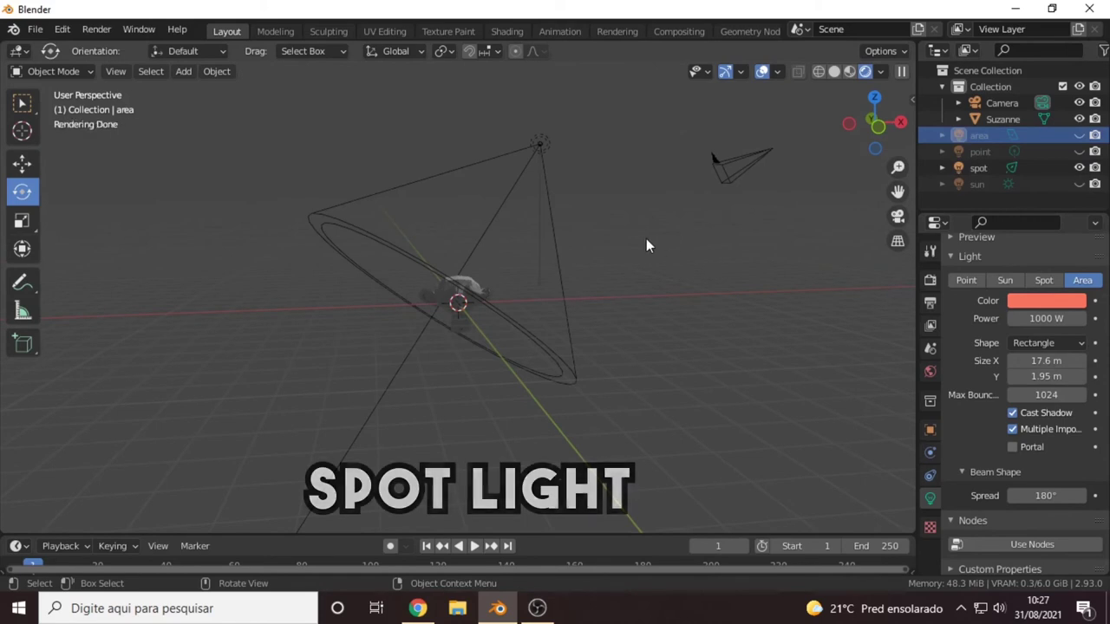
click(541, 147)
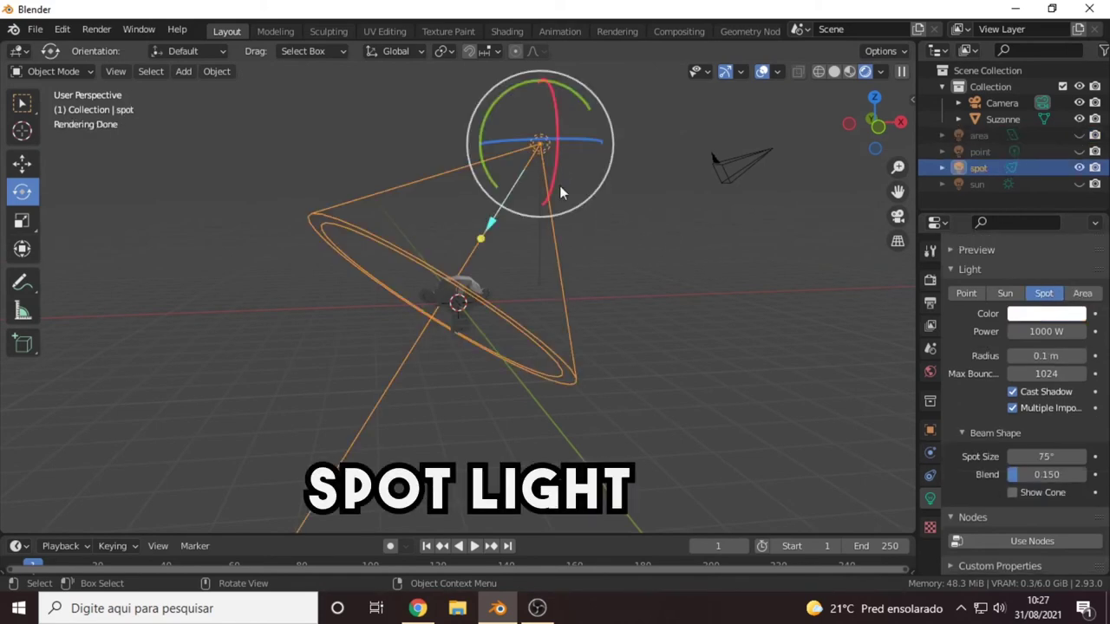
mouse_move(545, 186)
middle_down()
mouse_move(422, 293)
mouse_move(260, 254)
mouse_move(347, 193)
mouse_move(508, 218)
middle_up()
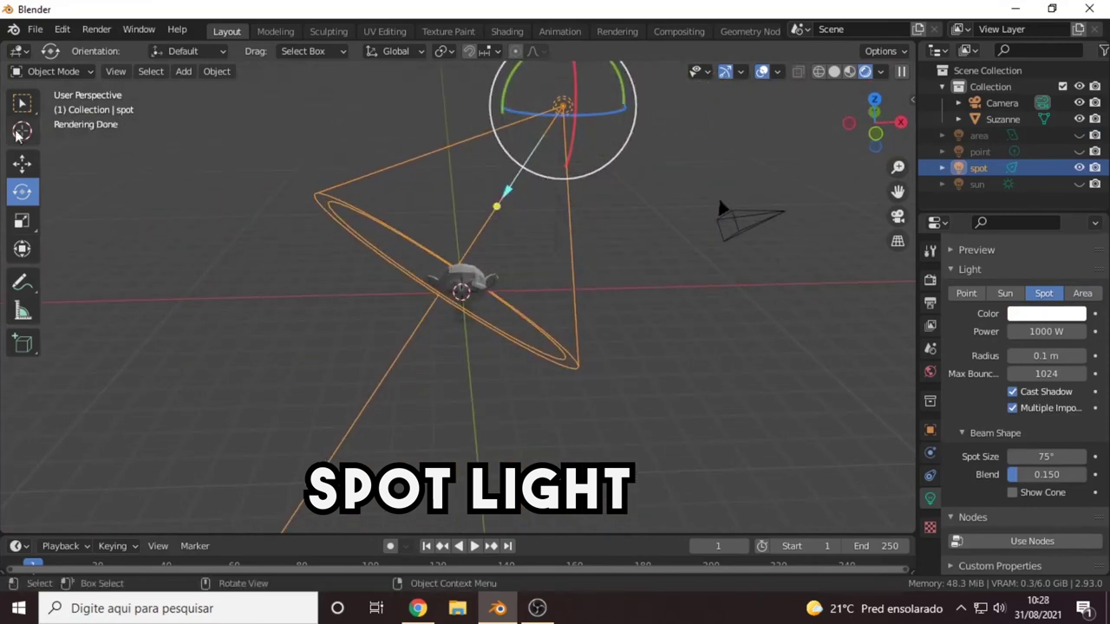
- Move the 1000 W spot light along Y so its cone shines down on Suzanne
click(21, 164)
mouse_move(575, 141)
middle_down()
mouse_move(587, 173)
mouse_move(701, 178)
middle_up()
drag(332, 88, 470, 136)
mouse_move(633, 175)
middle_down()
mouse_move(501, 164)
mouse_move(485, 141)
mouse_move(496, 146)
middle_up()
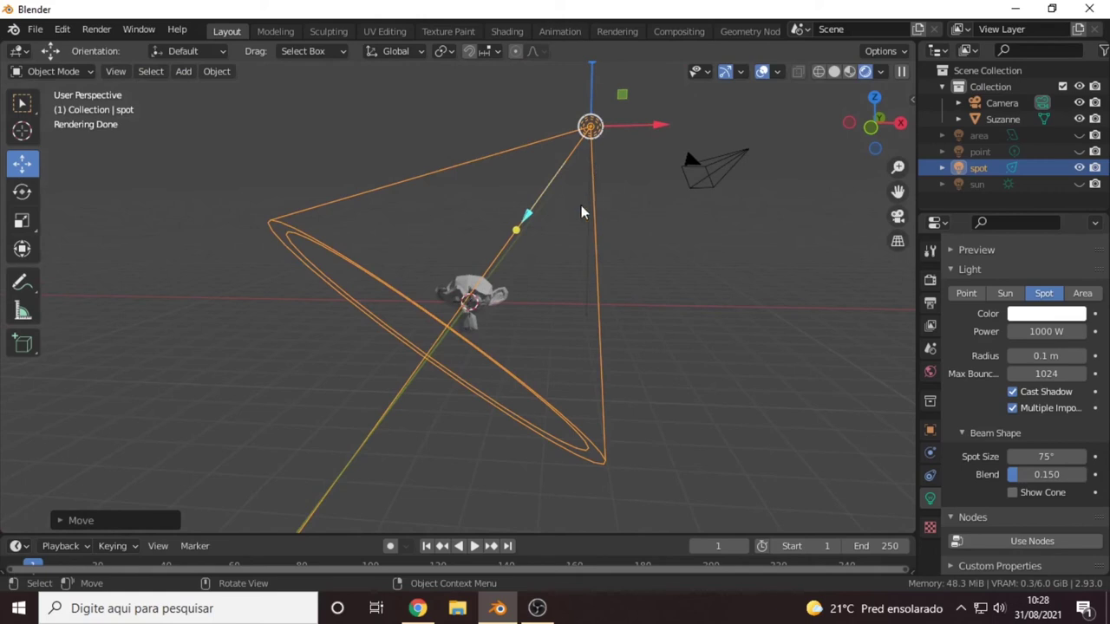
middle_drag(583, 211, 597, 205)
scroll(498, 276, up, 5)
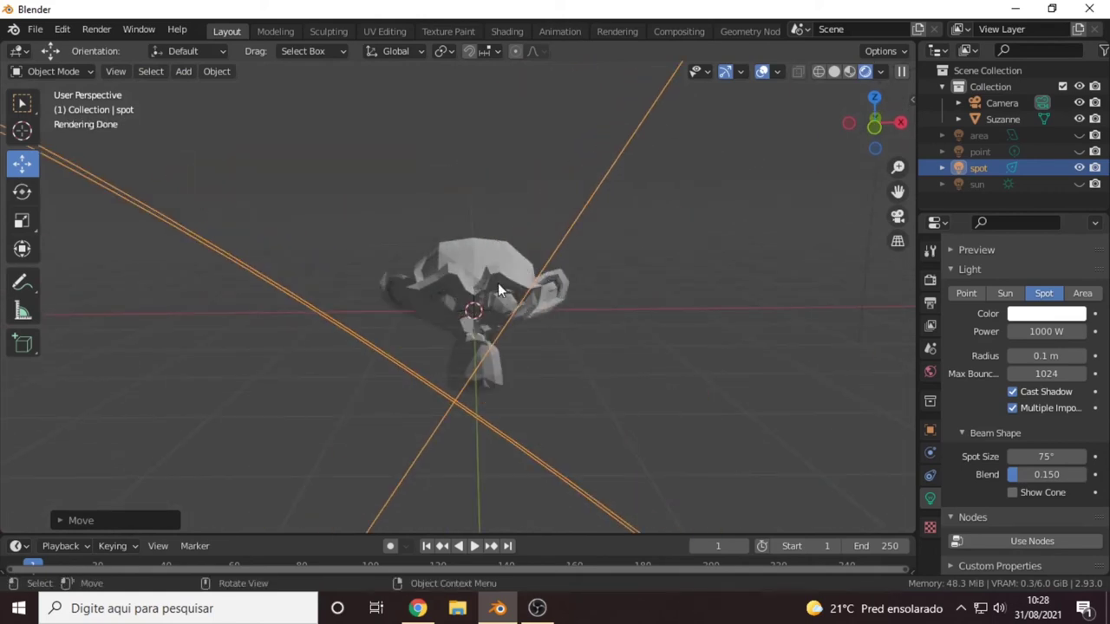
scroll(498, 283, down, 5)
mouse_move(498, 282)
middle_down()
mouse_move(373, 335)
mouse_move(320, 318)
middle_up()
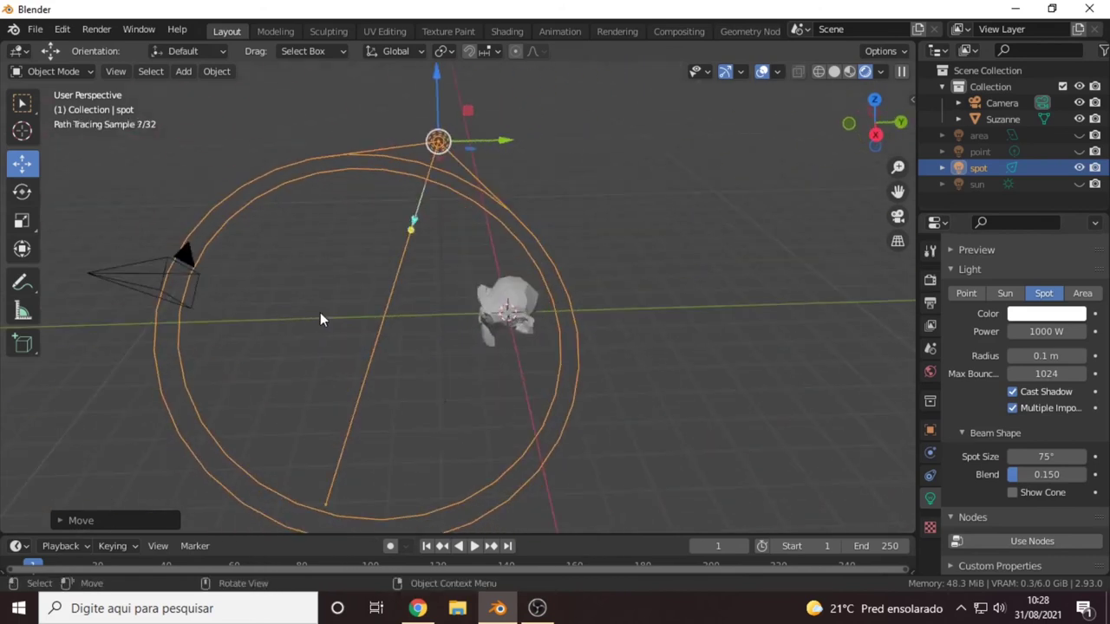
mouse_move(494, 152)
middle_down()
mouse_move(341, 292)
mouse_move(475, 165)
middle_up()
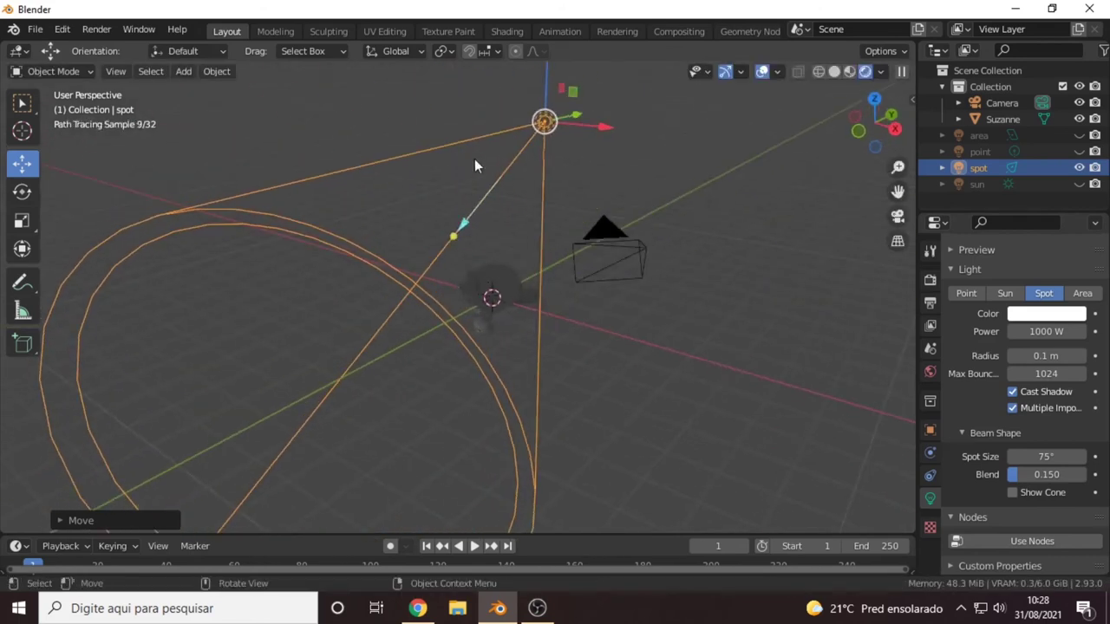
drag(575, 115, 668, 95)
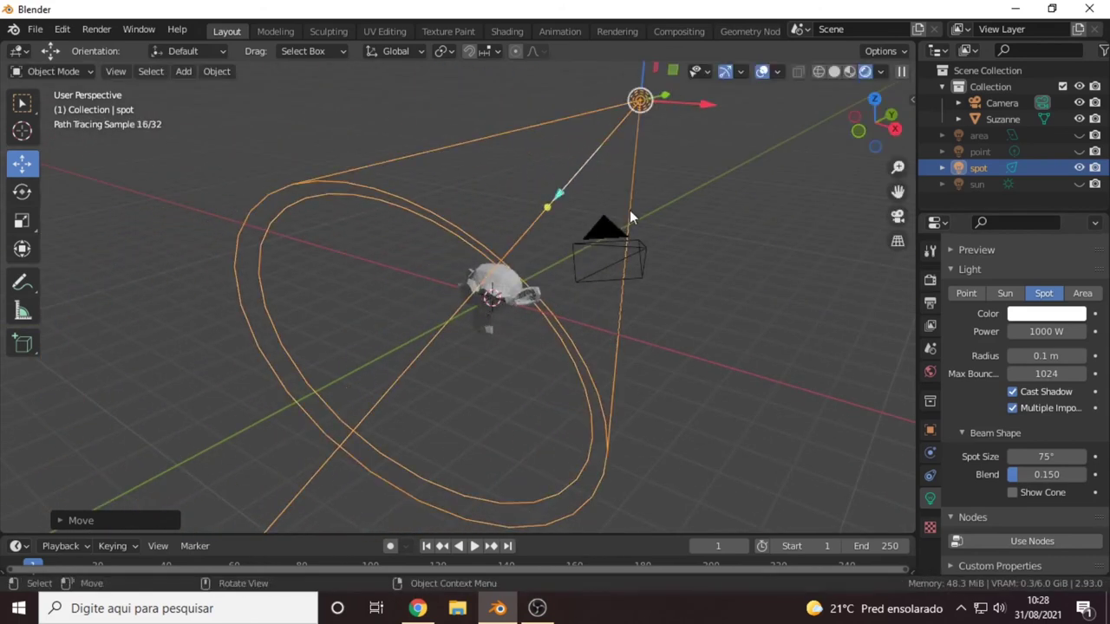
mouse_move(627, 215)
middle_down()
mouse_move(662, 284)
mouse_move(777, 115)
middle_up()
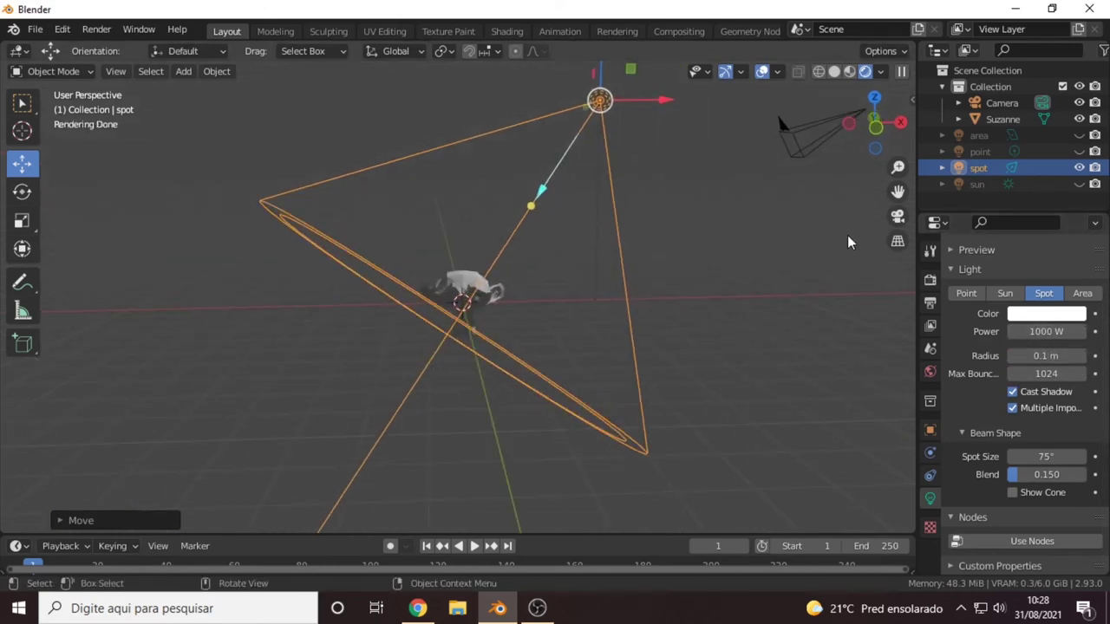
- Swap the spot light for the sun light and cut the sun's strength from 1000 to 100
click(1078, 169)
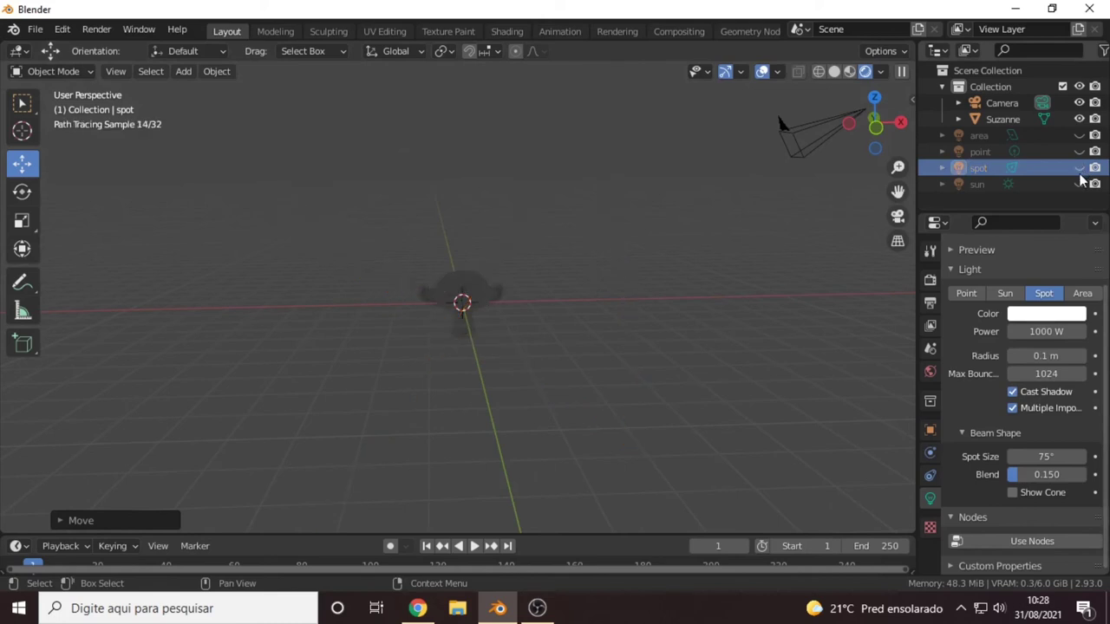
click(1078, 184)
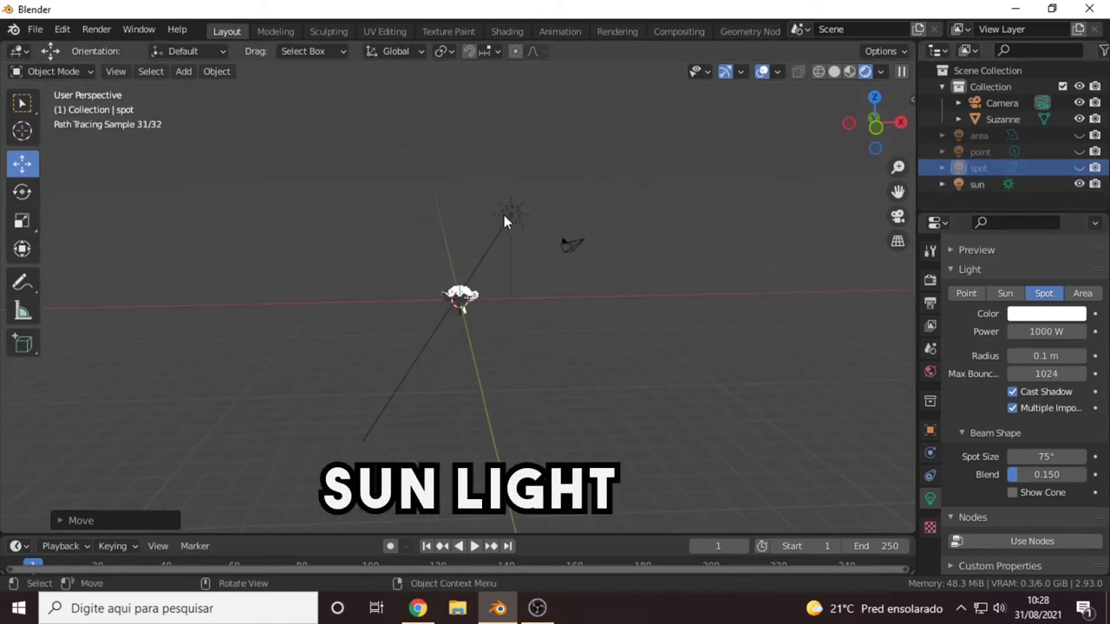
click(503, 221)
middle_drag(487, 259, 491, 263)
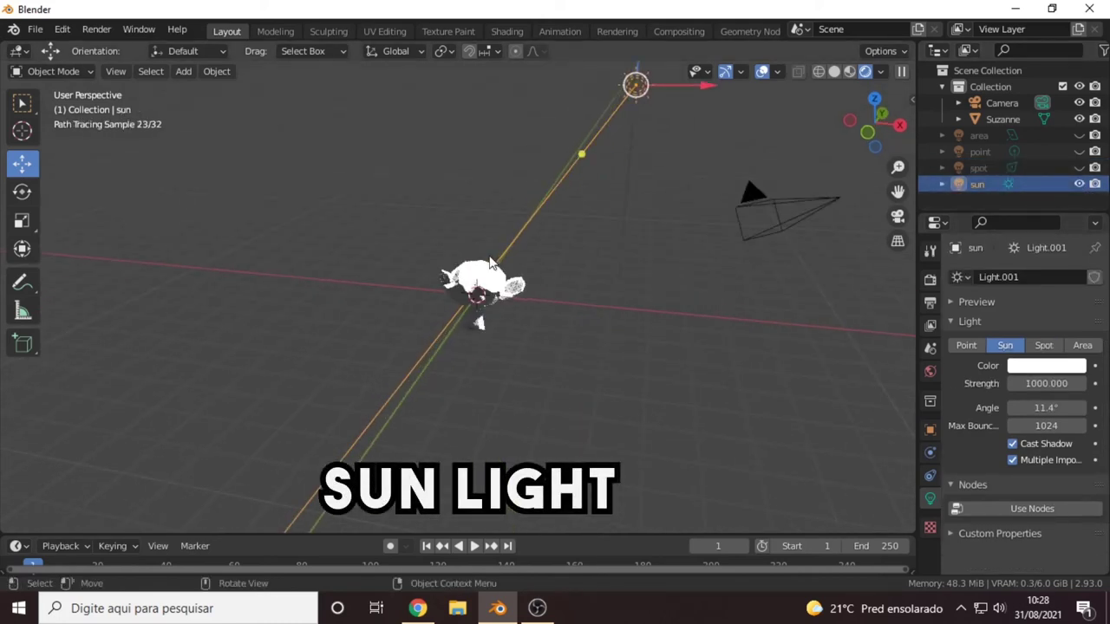
mouse_move(565, 397)
middle_down()
mouse_move(496, 369)
mouse_move(585, 334)
mouse_move(501, 293)
middle_up()
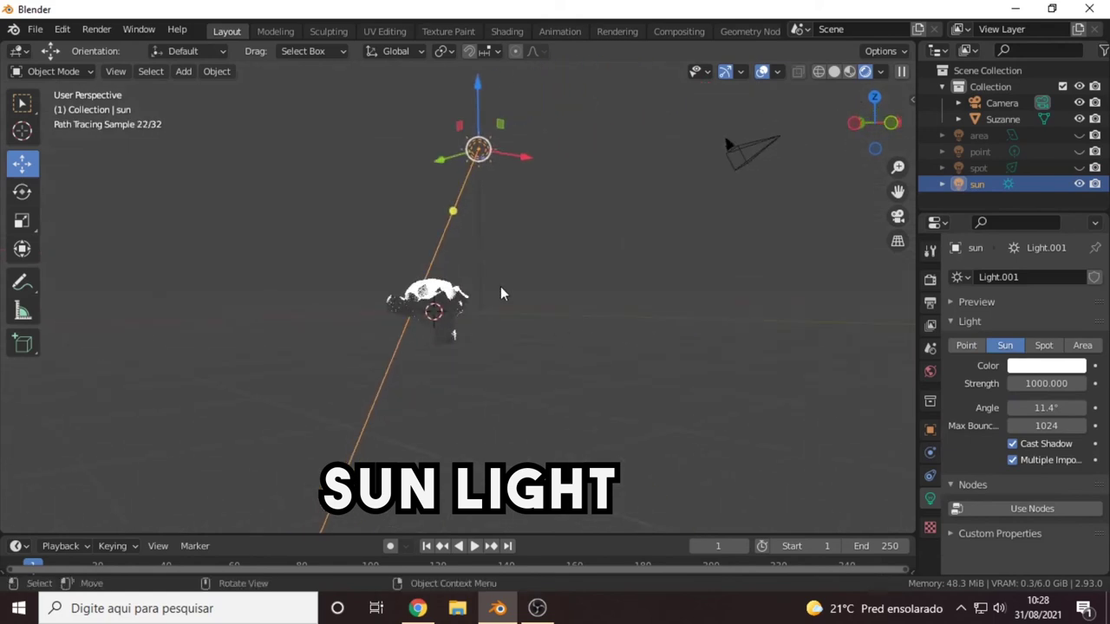
middle_drag(538, 241, 425, 277)
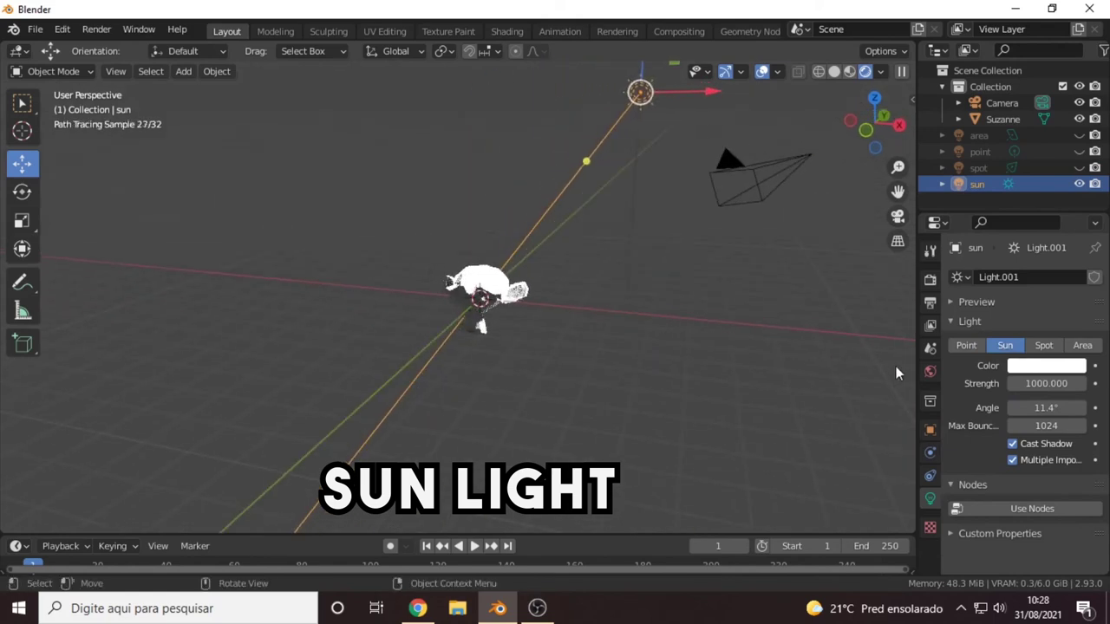
drag(1046, 383, 1032, 384)
click(1045, 383)
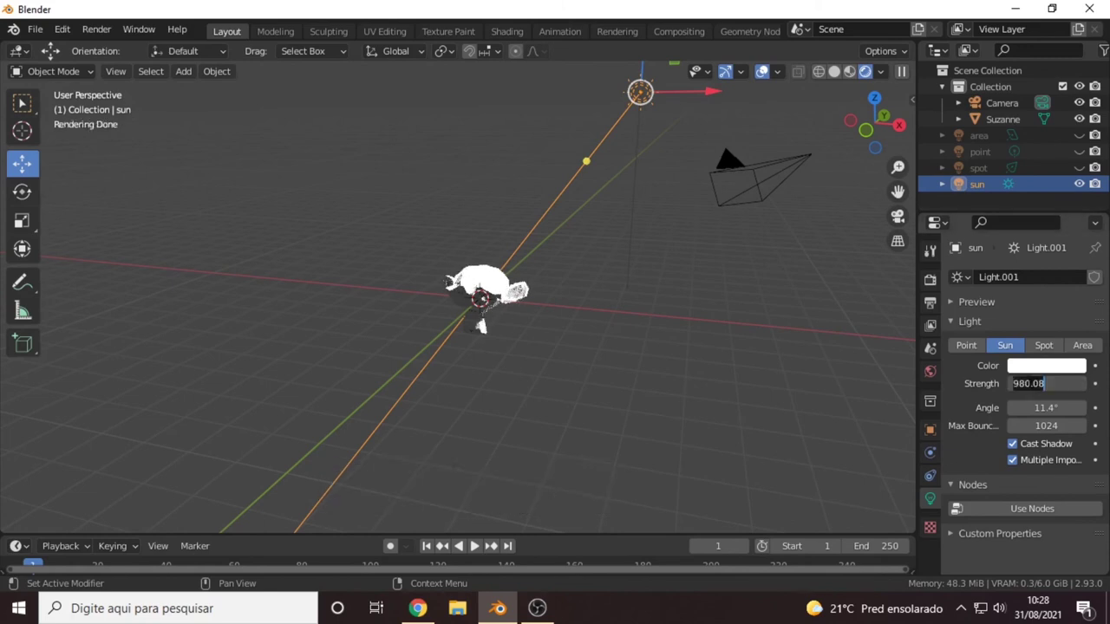
text(00)
key(Return)
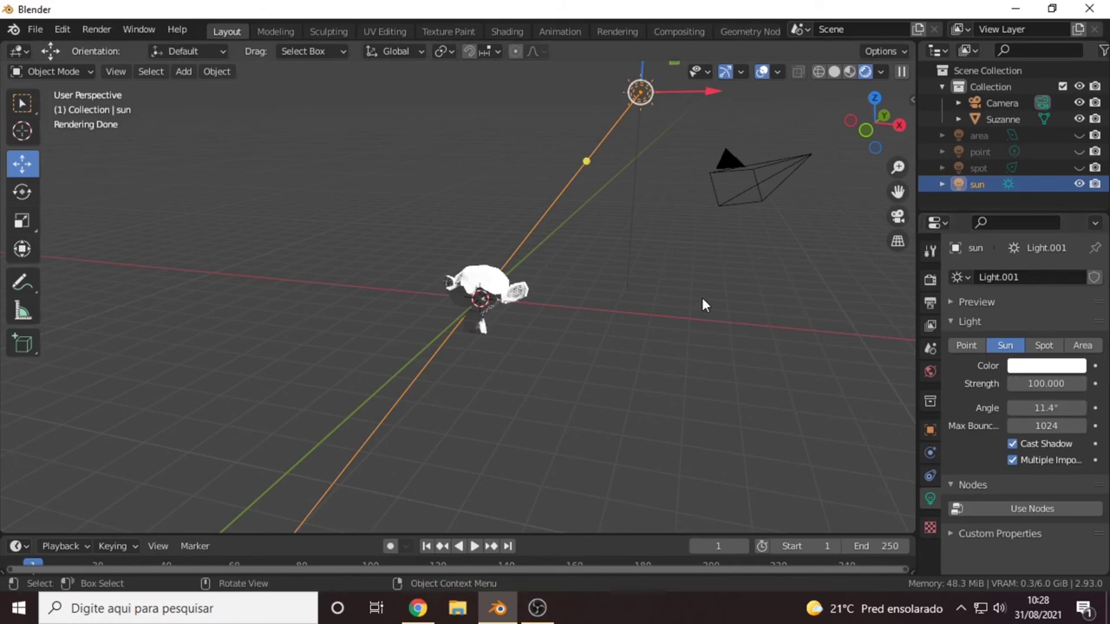
- Move the sun light along X to the left of Suzanne
middle_drag(97, 214, 641, 165)
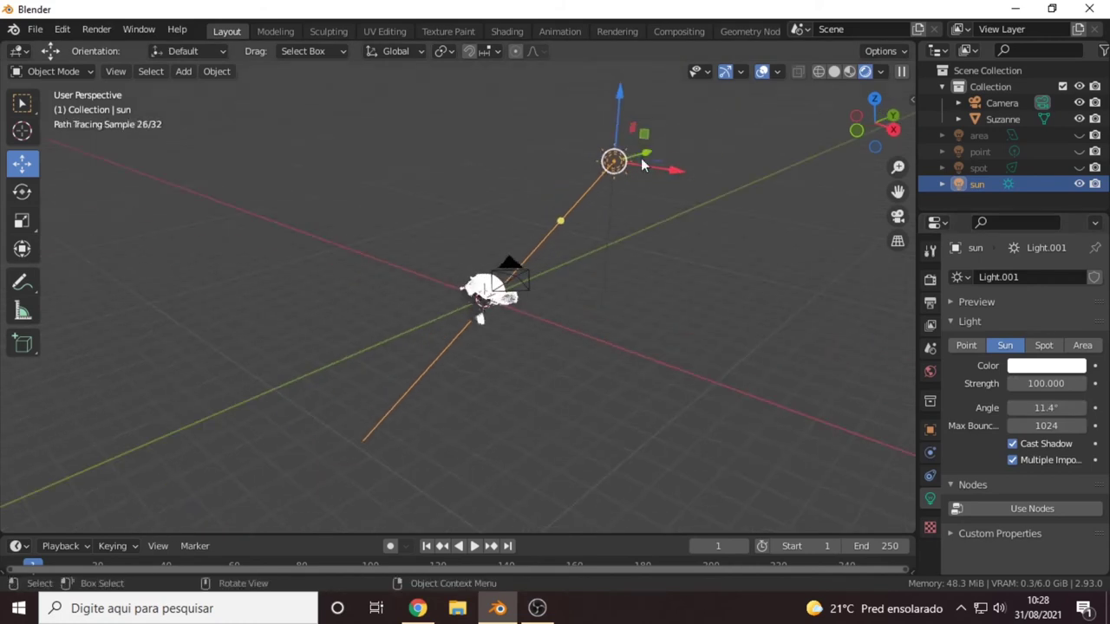
drag(642, 158, 334, 289)
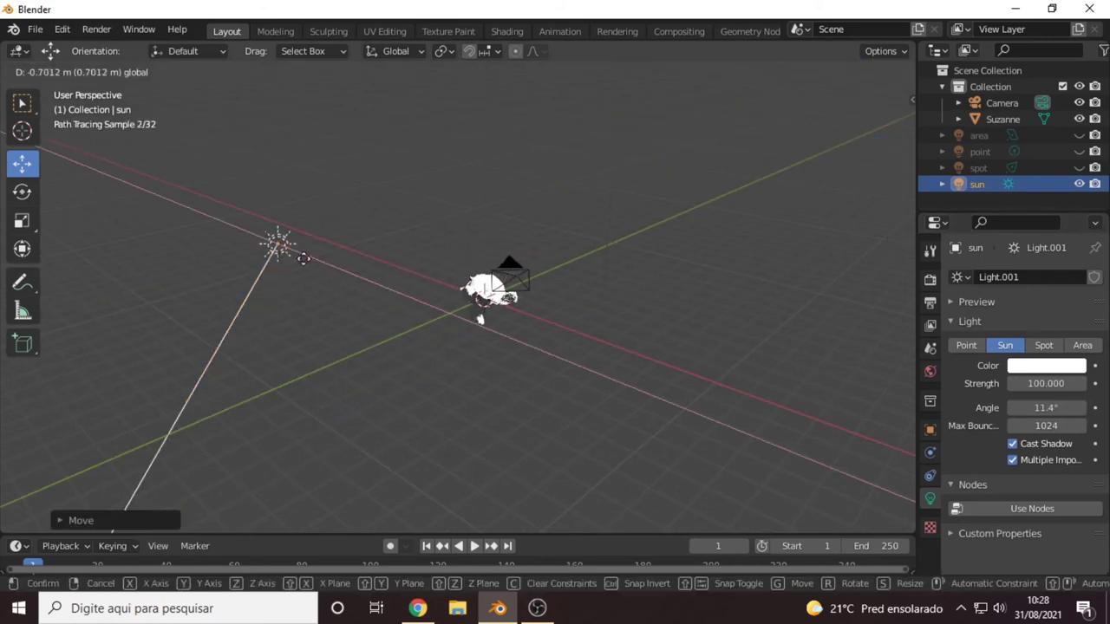
mouse_move(334, 289)
middle_down()
mouse_move(347, 306)
mouse_move(402, 246)
middle_up()
mouse_move(457, 249)
mouse_down()
mouse_move(370, 247)
mouse_move(352, 206)
mouse_move(334, 233)
mouse_up()
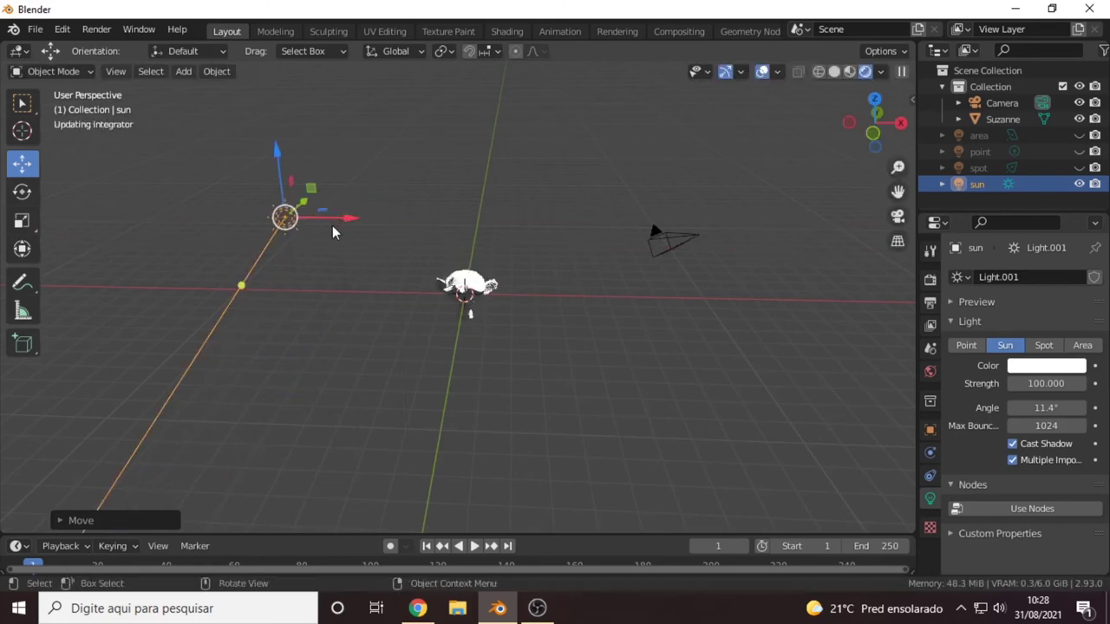
click(23, 192)
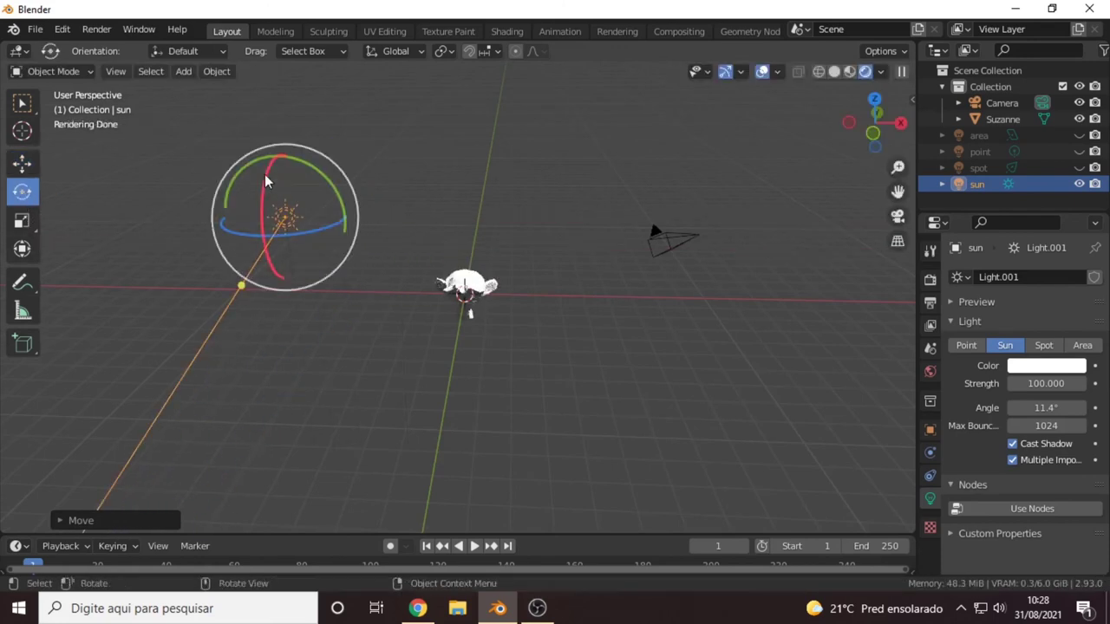
- Rotate the sun about -168° so its rays point down onto Suzanne, then inspect the lighting
drag(270, 182, 240, 243)
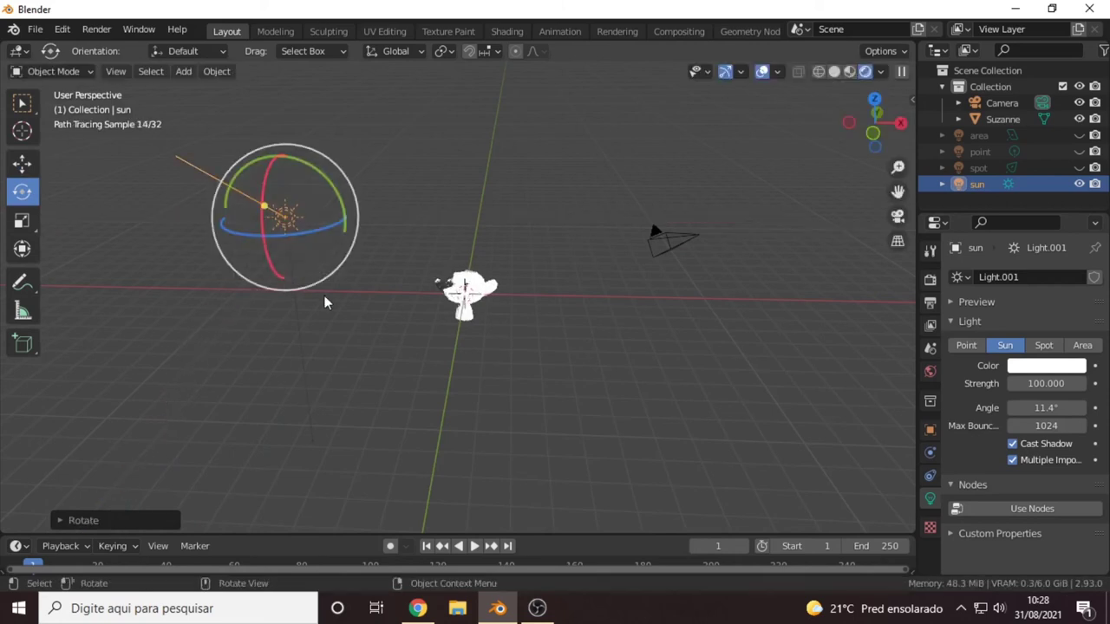
middle_drag(321, 299, 357, 251)
mouse_move(430, 224)
mouse_down()
mouse_move(395, 235)
mouse_move(404, 206)
mouse_up()
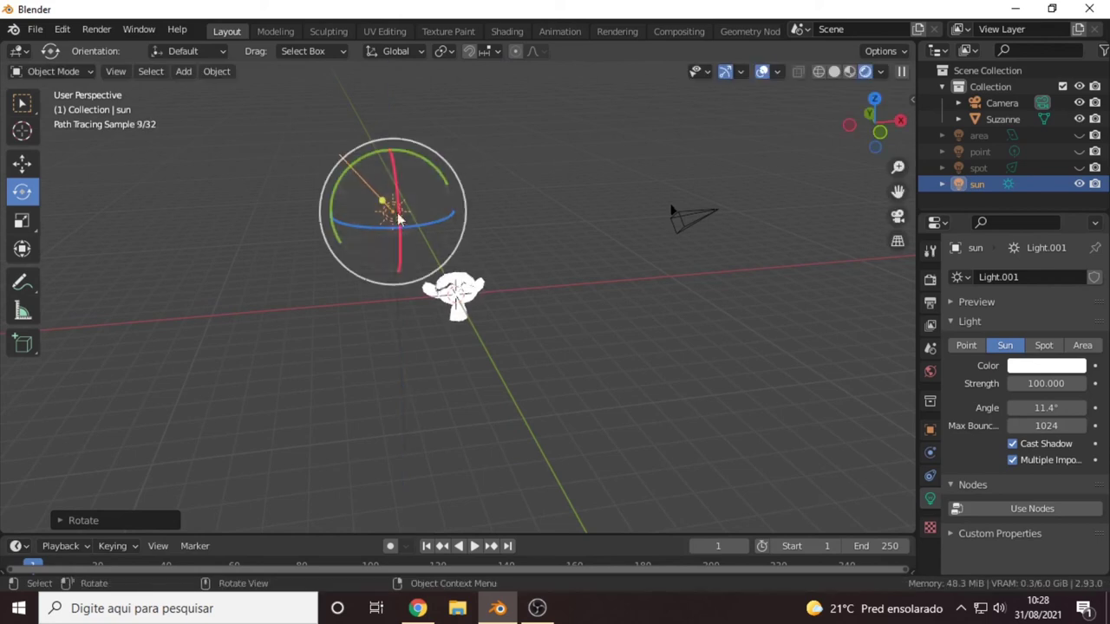
drag(398, 262, 524, 328)
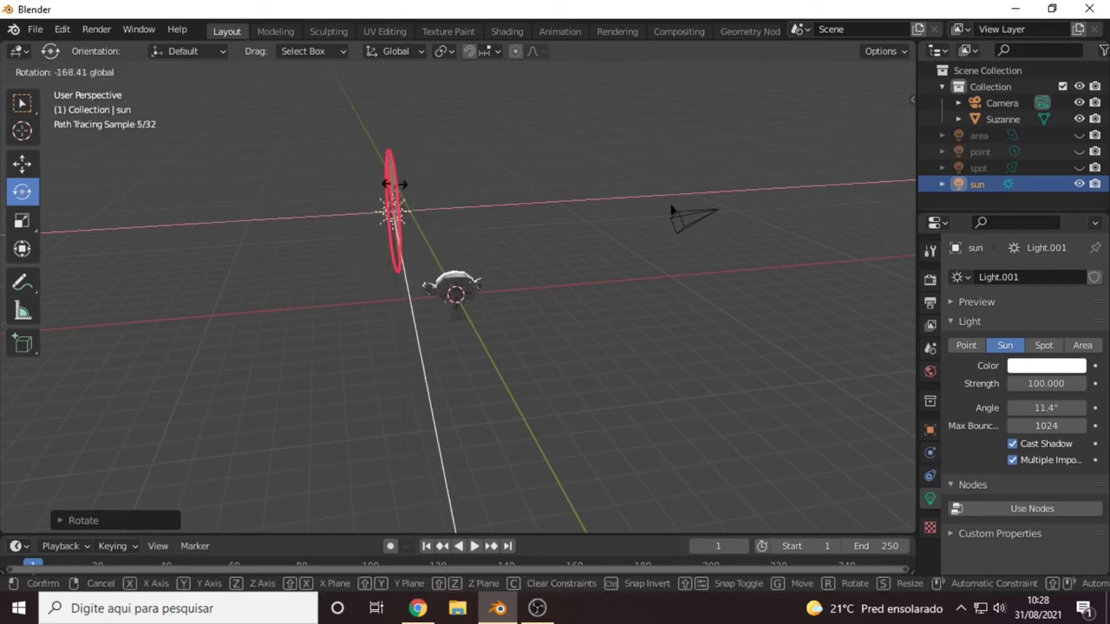
mouse_move(523, 328)
middle_down()
mouse_move(481, 353)
mouse_move(488, 348)
middle_up()
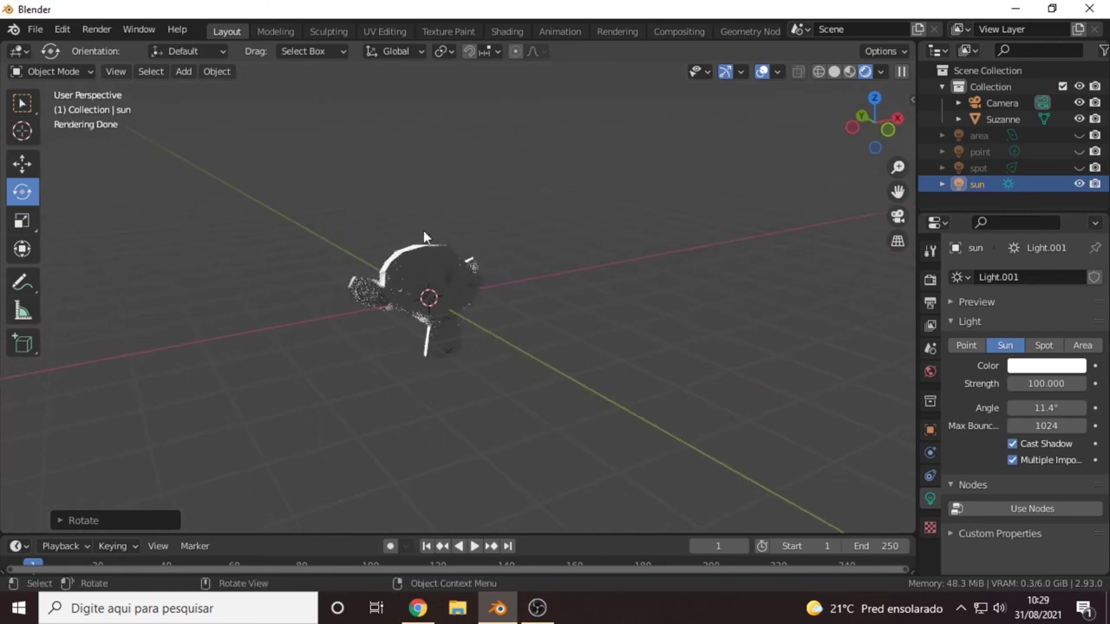
middle_drag(408, 349, 205, 326)
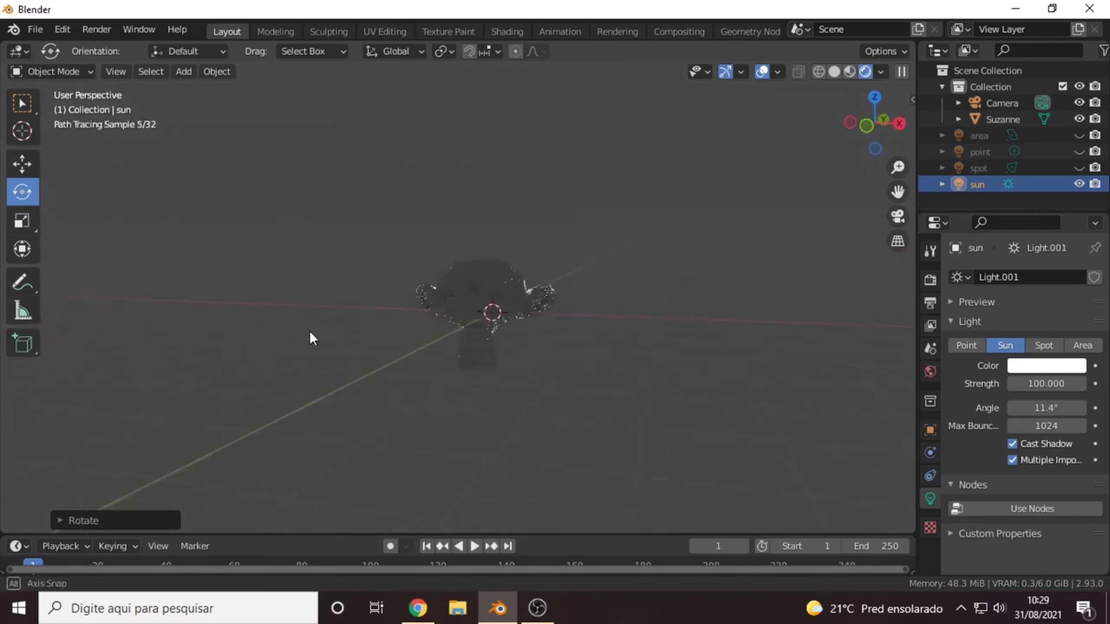
mouse_move(546, 287)
middle_down()
mouse_move(718, 343)
mouse_move(516, 335)
middle_up()
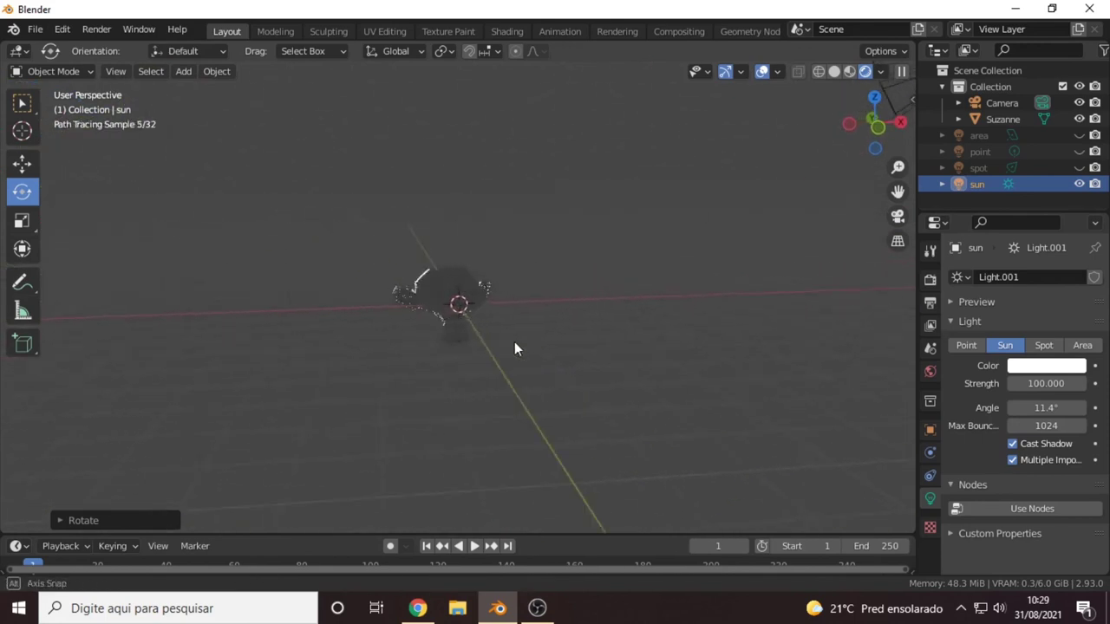
- Hide the sun, show the point light, and look through the 50 mm scene camera
click(1078, 184)
click(1078, 151)
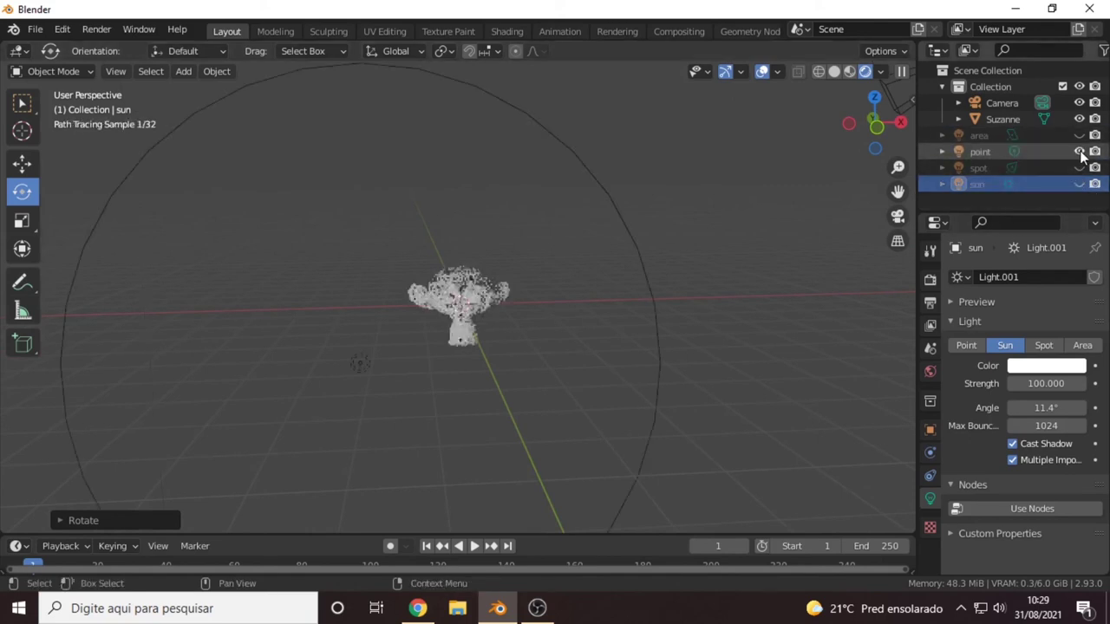
click(742, 170)
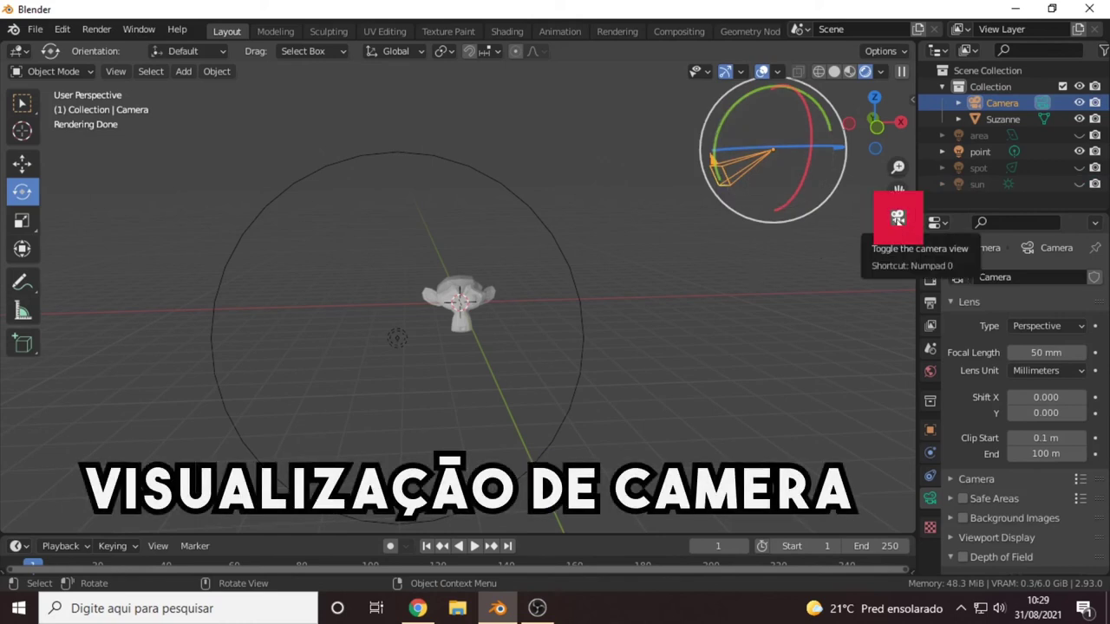
click(897, 217)
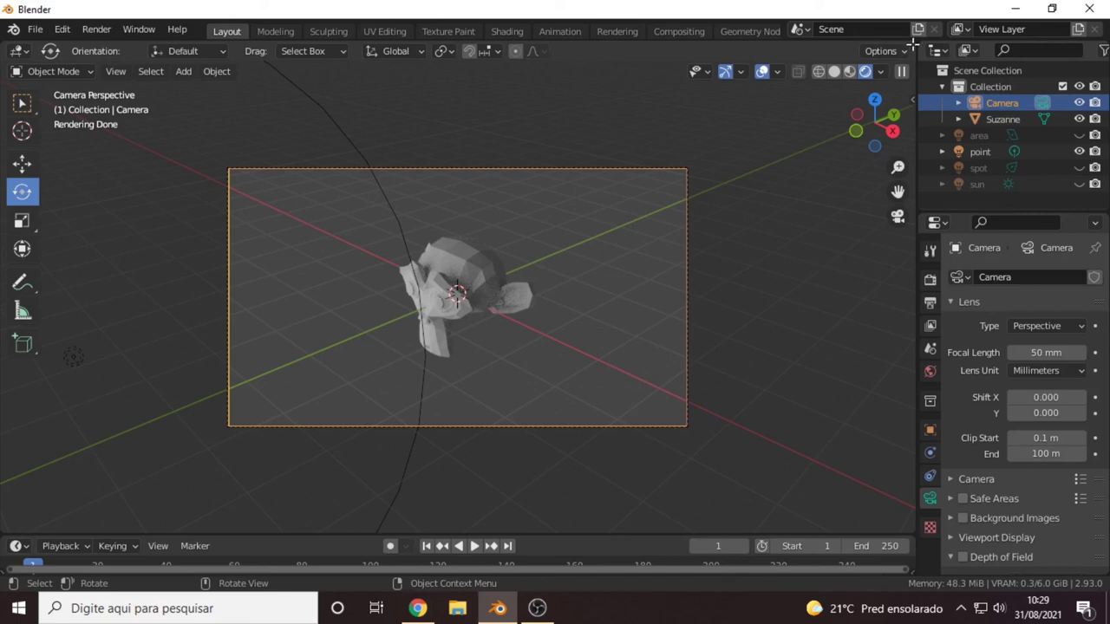
- Split the viewport in two and take the right view out of camera view
drag(912, 43, 473, 156)
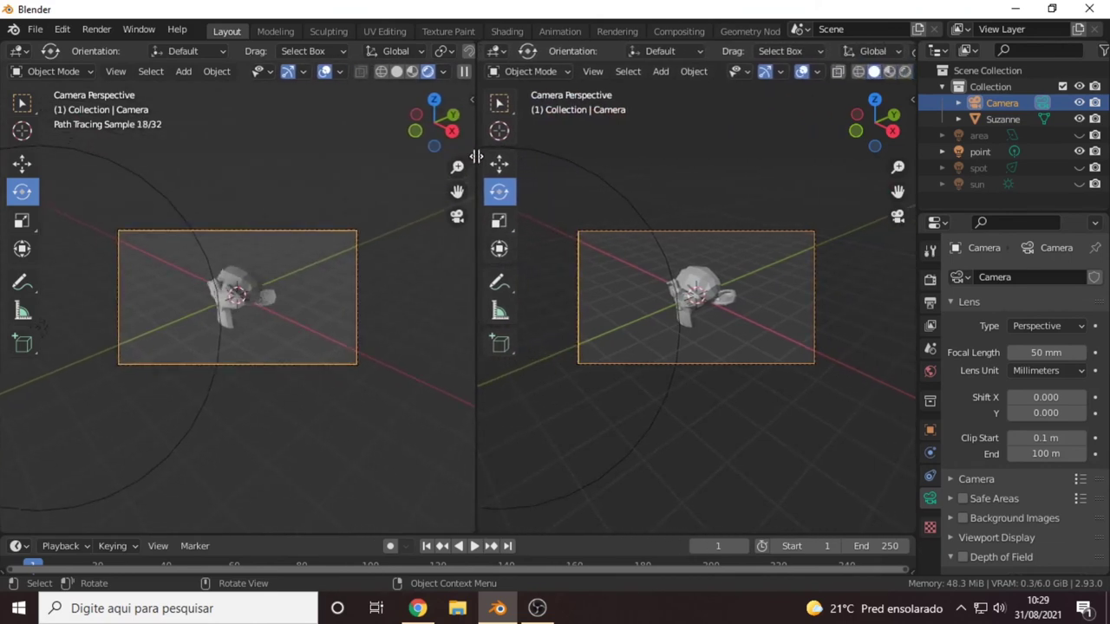
click(898, 217)
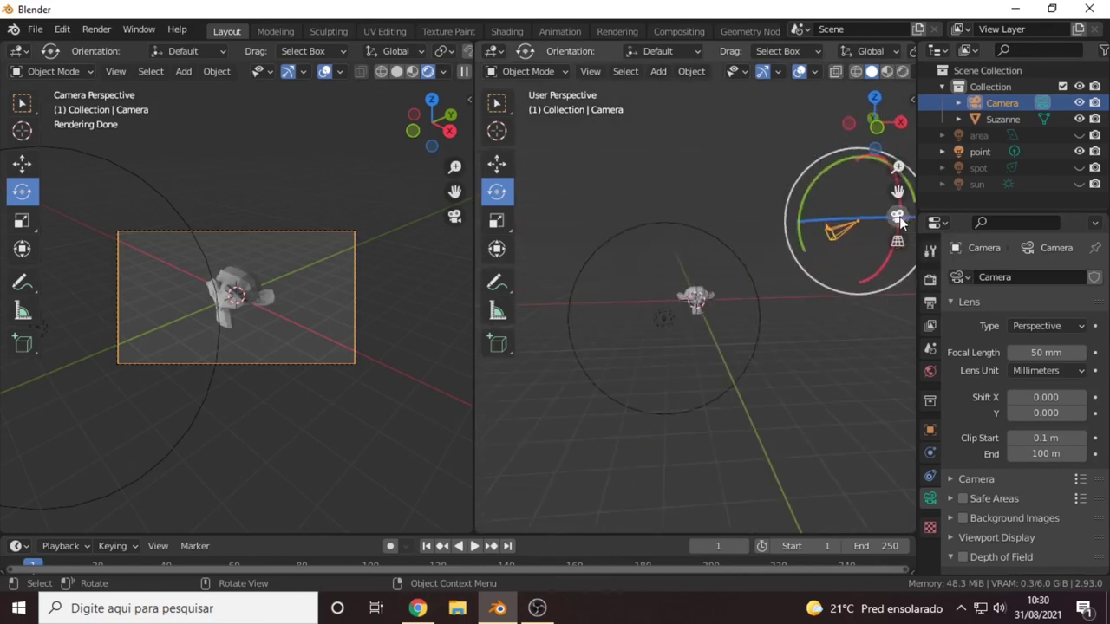
mouse_move(802, 299)
middle_down()
mouse_move(701, 339)
mouse_move(606, 334)
middle_up()
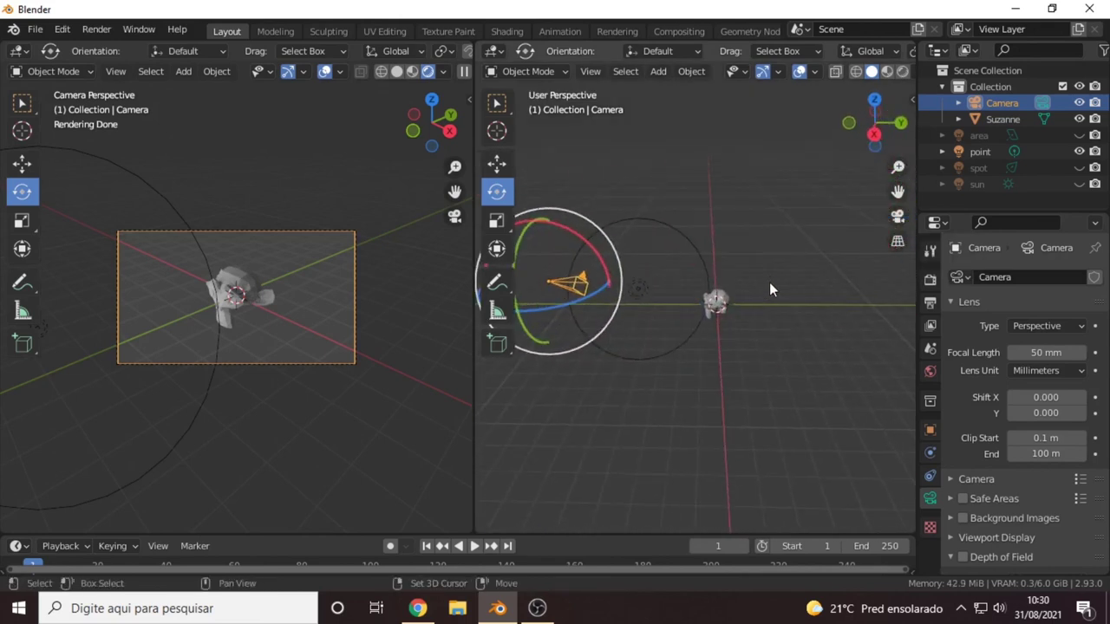
mouse_move(729, 299)
middle_down()
mouse_move(813, 331)
mouse_move(725, 331)
mouse_move(688, 318)
mouse_move(756, 305)
middle_up()
- Move the camera along Y and vertically along Z to frame Suzanne
click(501, 164)
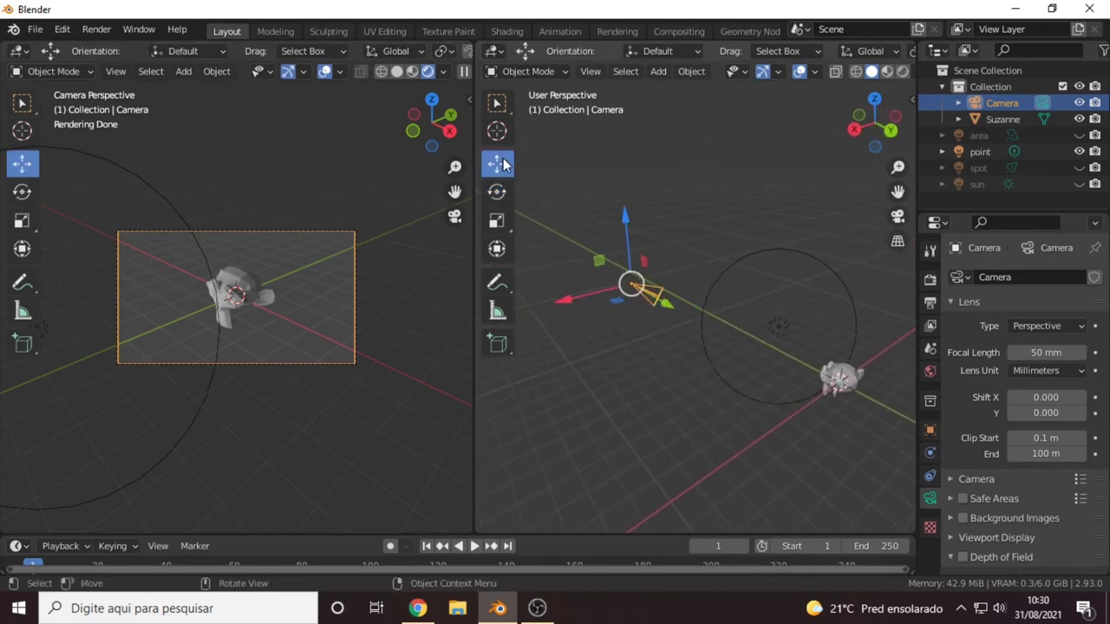
middle_drag(668, 321, 773, 368)
drag(798, 326, 748, 329)
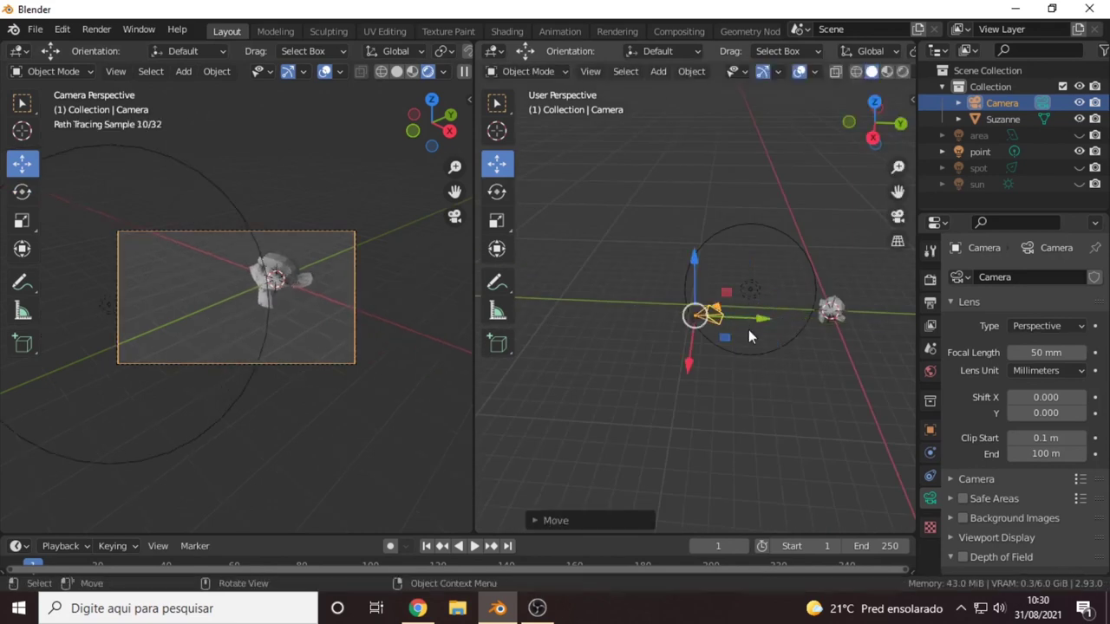
mouse_move(749, 329)
middle_down()
mouse_move(766, 408)
mouse_move(836, 316)
middle_up()
key(g)
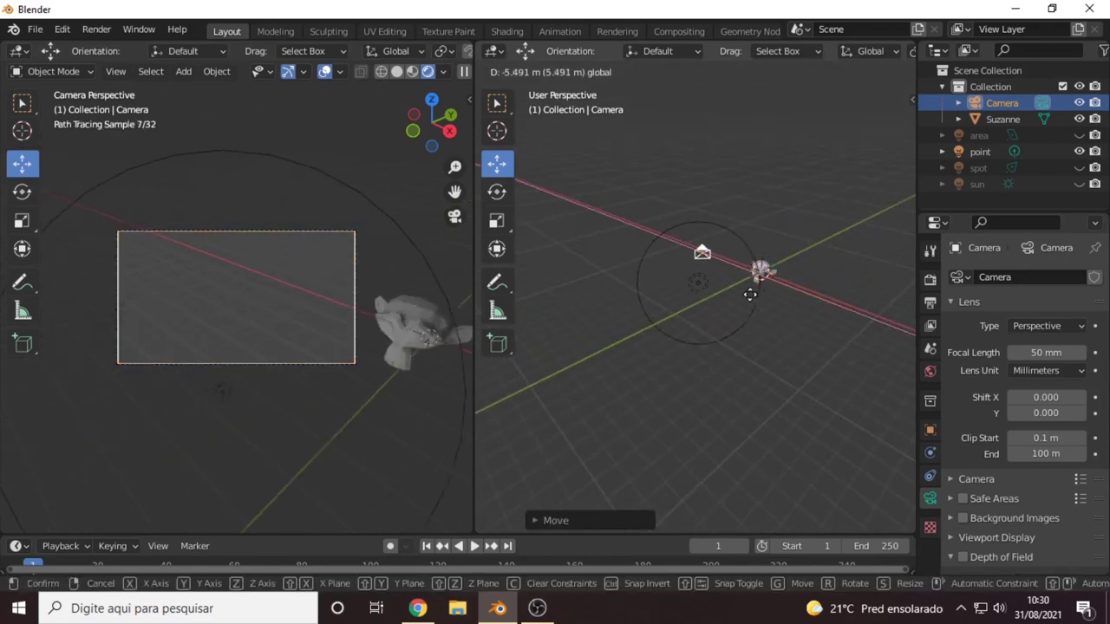
click(812, 340)
key(g)
key(z)
click(682, 221)
- Rotate the camera until Suzanne sits centred and facing it, then deselect it
click(497, 191)
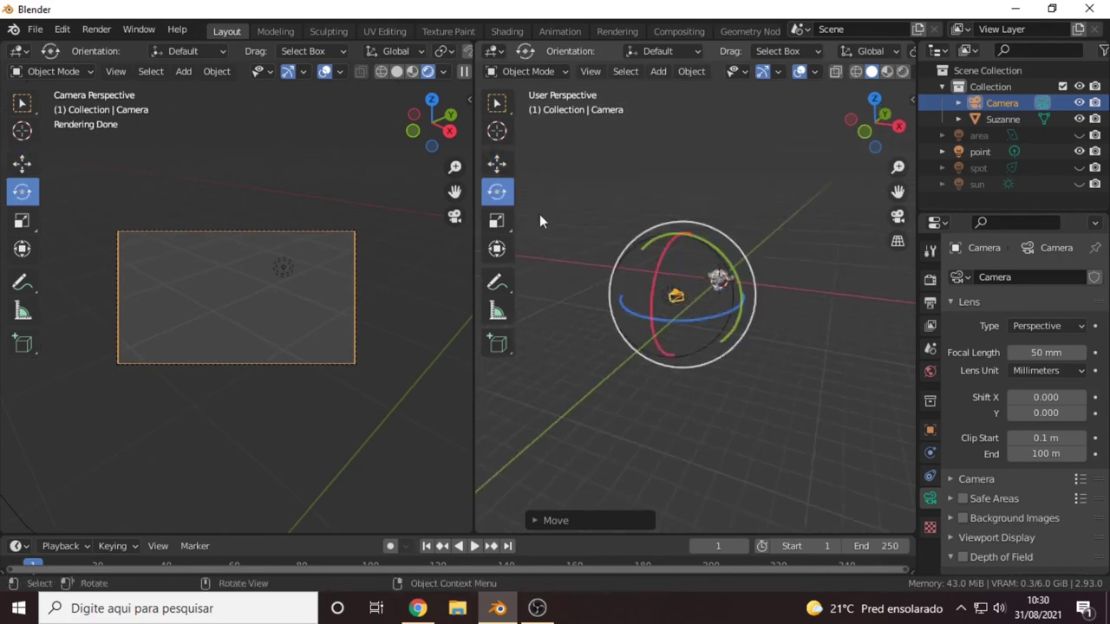
mouse_move(716, 251)
mouse_down()
mouse_move(754, 286)
mouse_move(685, 242)
mouse_up()
click(496, 163)
click(683, 245)
click(496, 191)
click(804, 360)
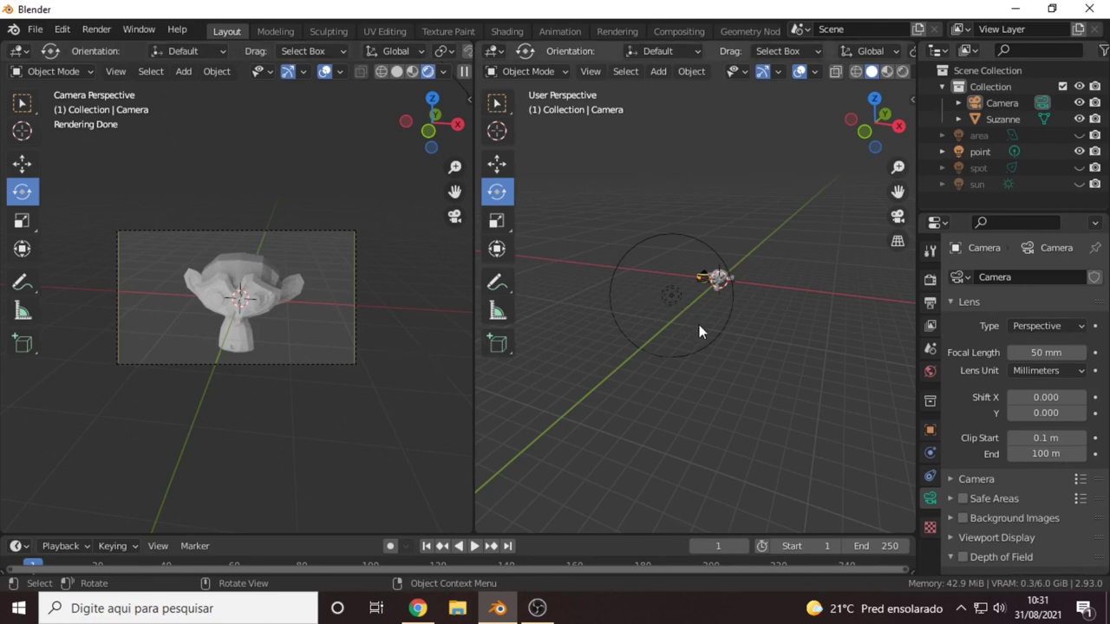
- Raise the point light along Z high above Suzanne and shift it left along X
mouse_move(701, 322)
middle_down()
mouse_move(664, 338)
mouse_move(705, 292)
middle_up()
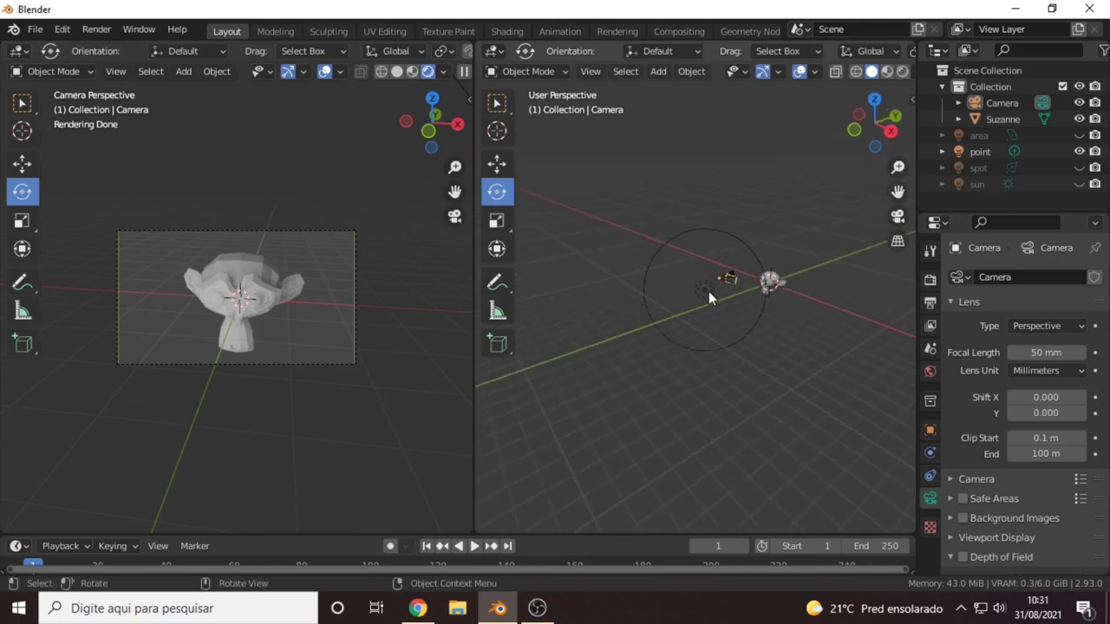
click(708, 291)
click(24, 163)
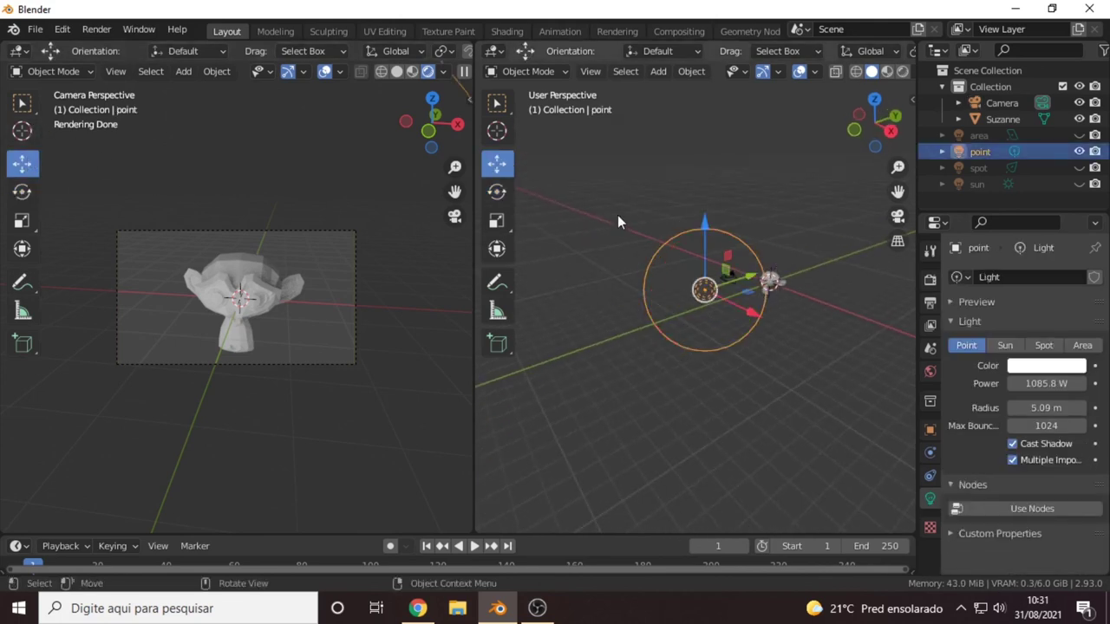
drag(705, 247, 756, 218)
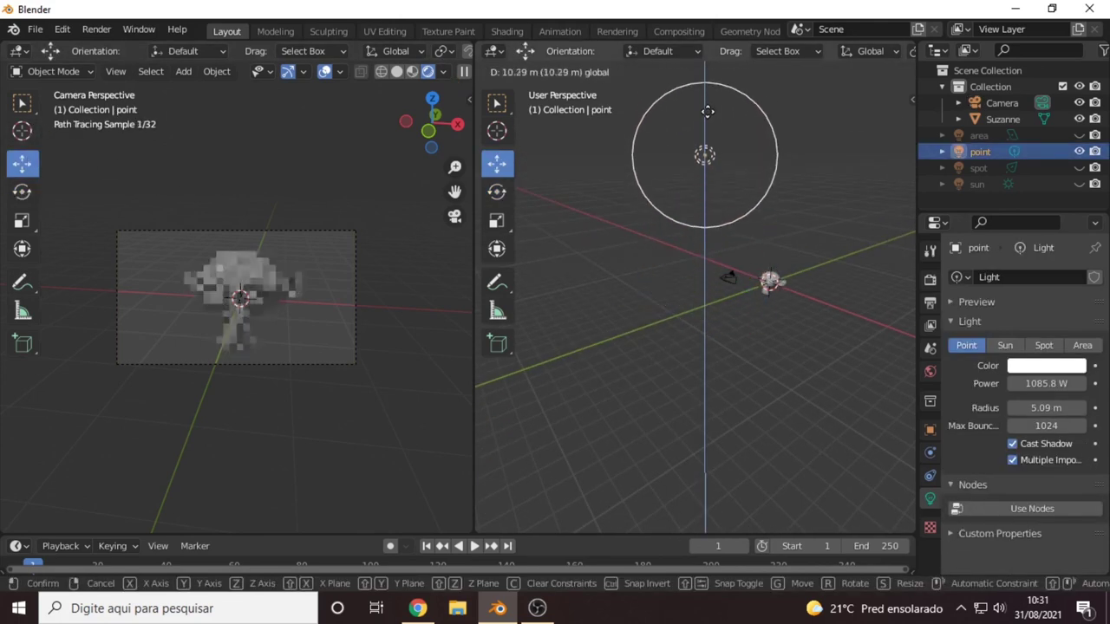
drag(752, 166, 680, 177)
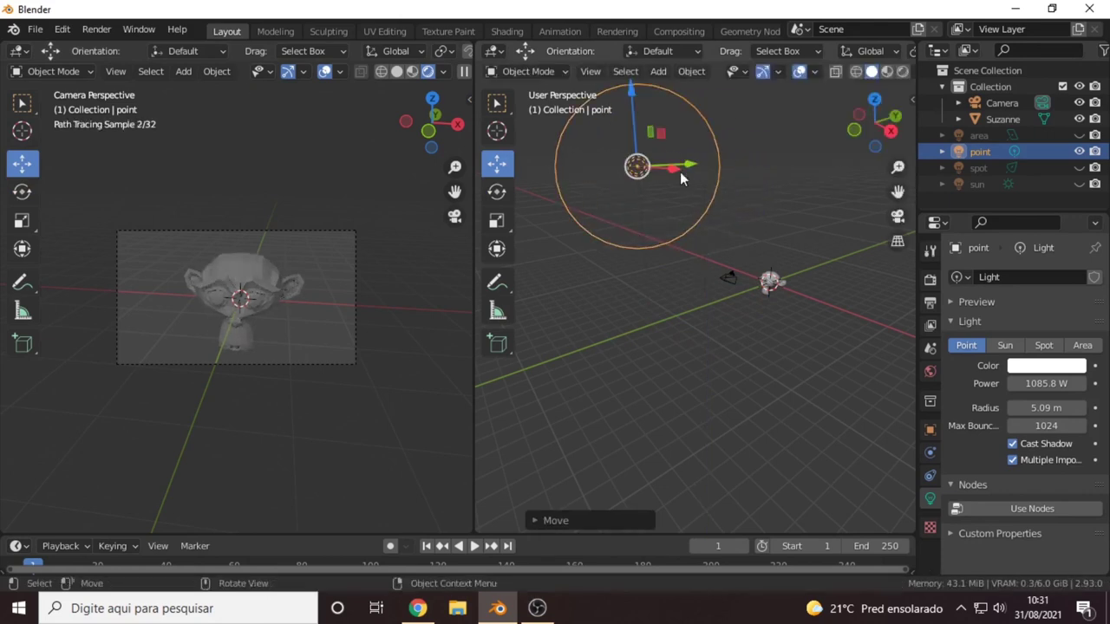
drag(628, 102, 648, 209)
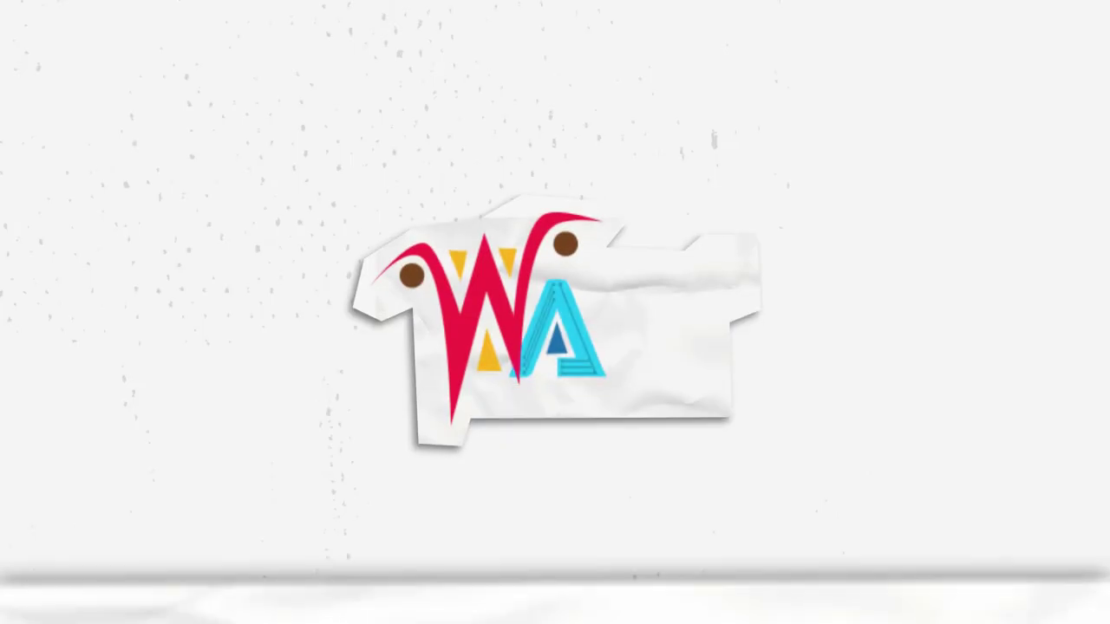